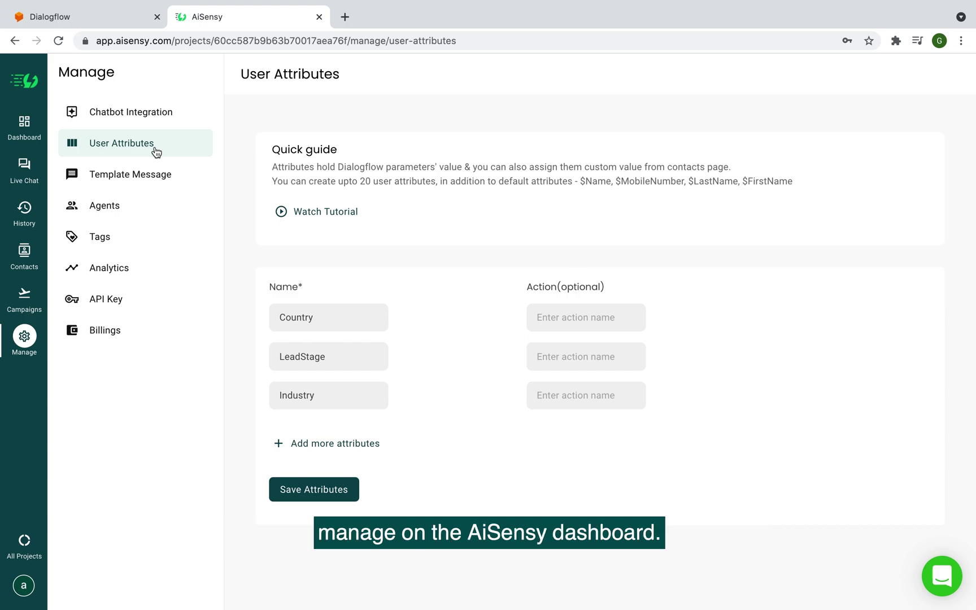
# Step: Add a blank row to the user attributes list
pyautogui.click(317, 443)
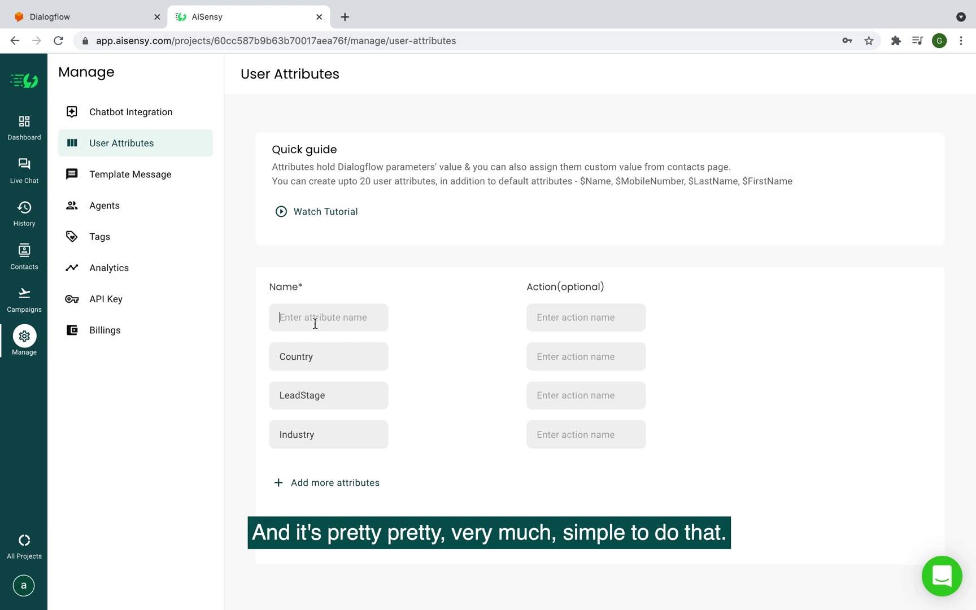
# Step: Switch to Dialogflow and open the Enquiry intent at its action and parameters
pyautogui.click(100, 17)
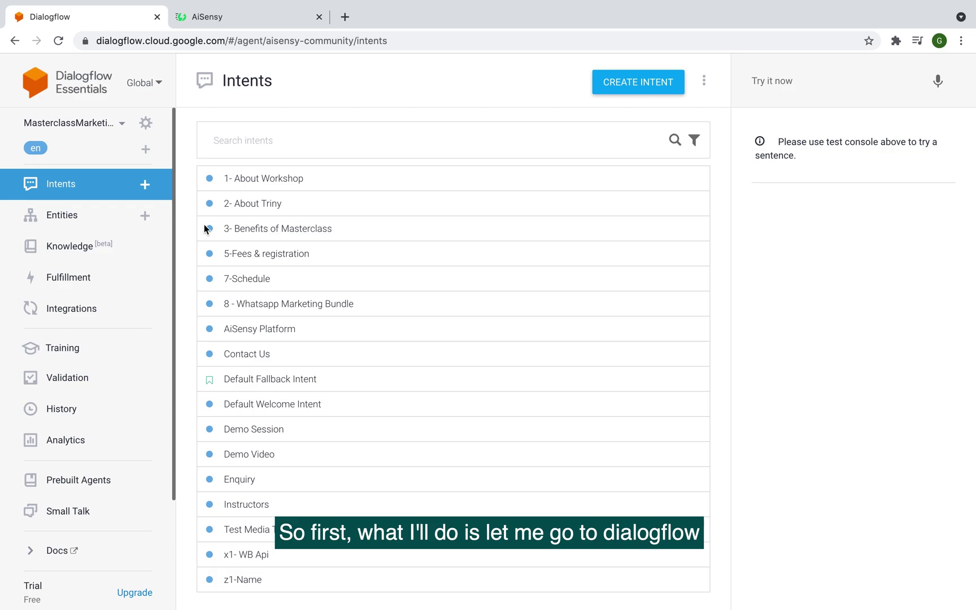
pyautogui.click(265, 483)
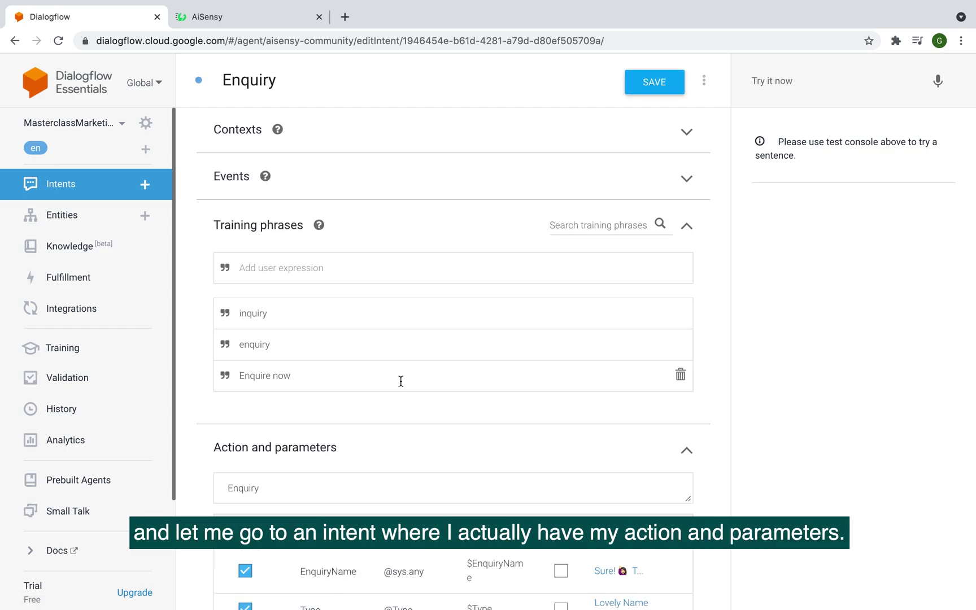
pyautogui.scroll(-2, 401, 382)
pyautogui.scroll(-2, 401, 381)
pyautogui.scroll(2, 519, 156)
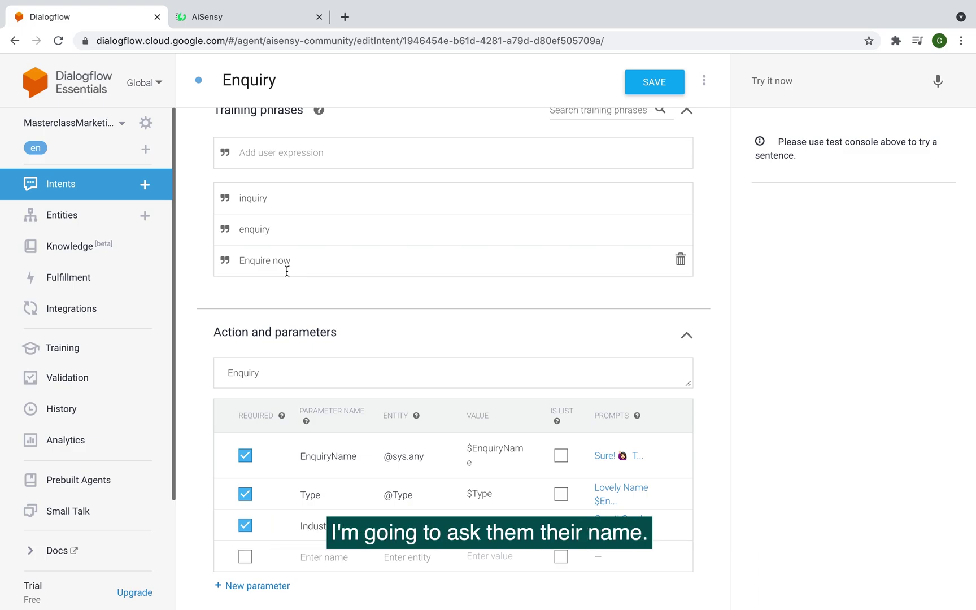
# Step: Review the prompts set for the Type, Industry and EnquiryName parameters of the Enquiry intent
pyautogui.click(606, 491)
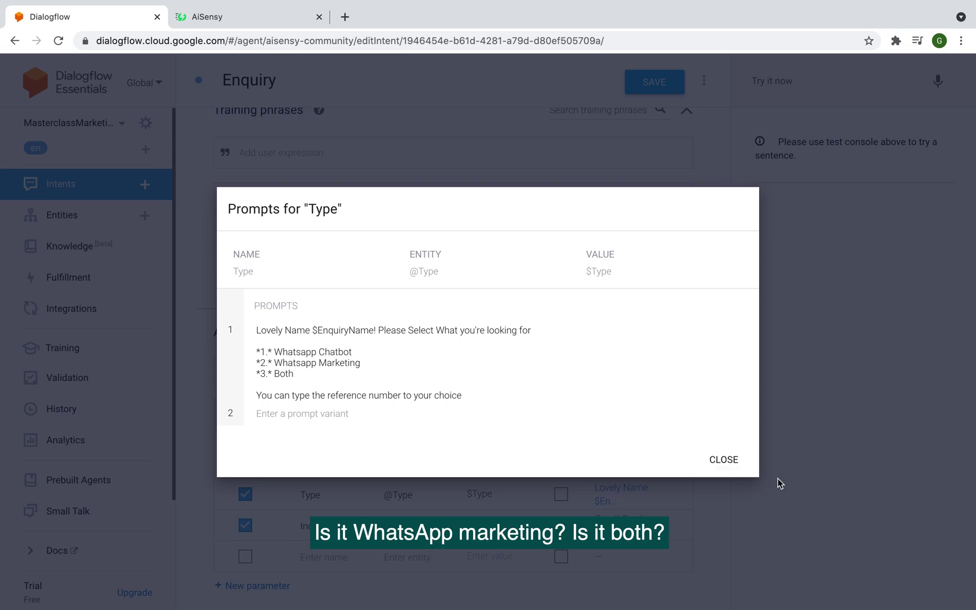
pyautogui.click(728, 462)
pyautogui.click(631, 519)
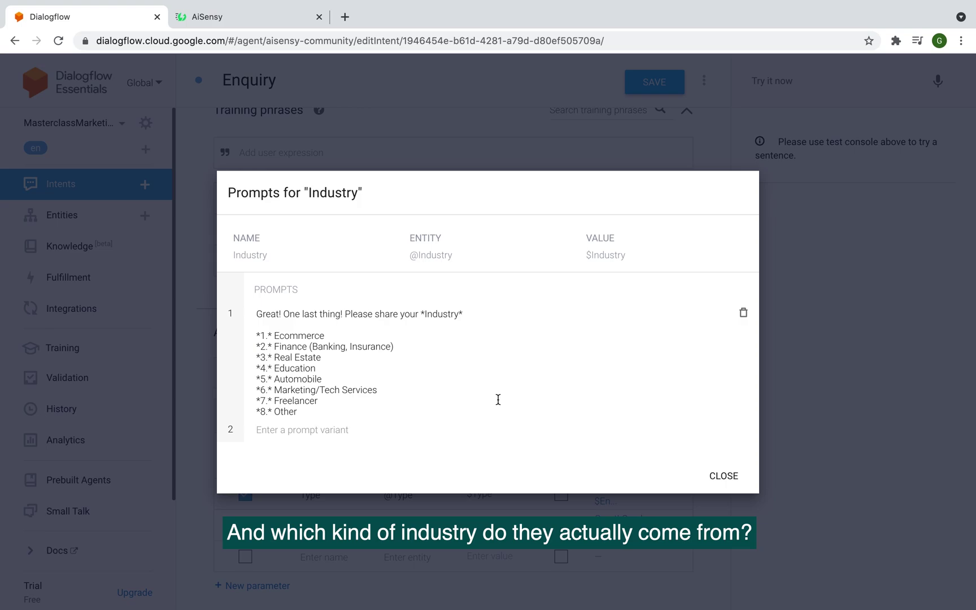
pyautogui.click(621, 457)
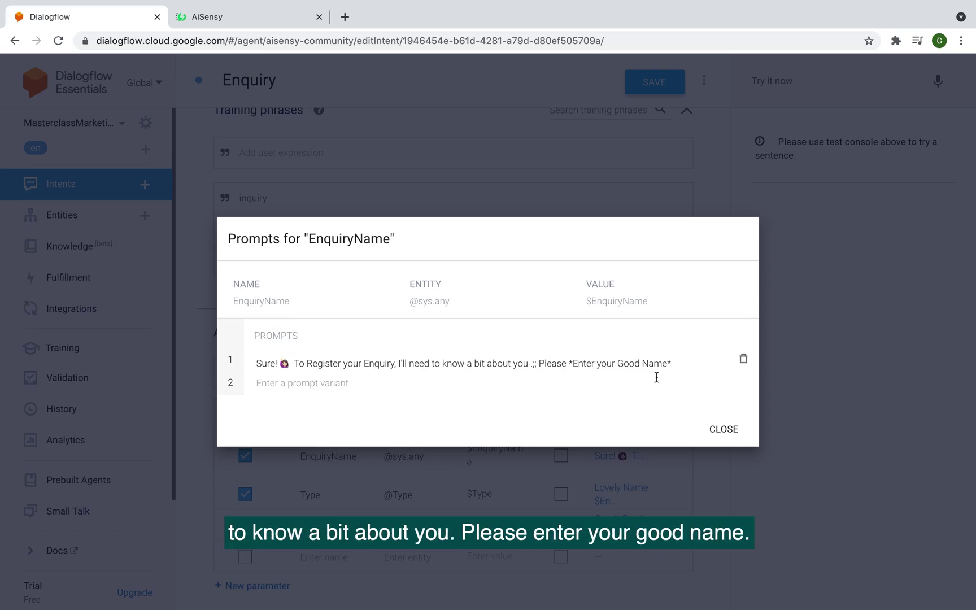
pyautogui.click(714, 431)
pyautogui.click(638, 487)
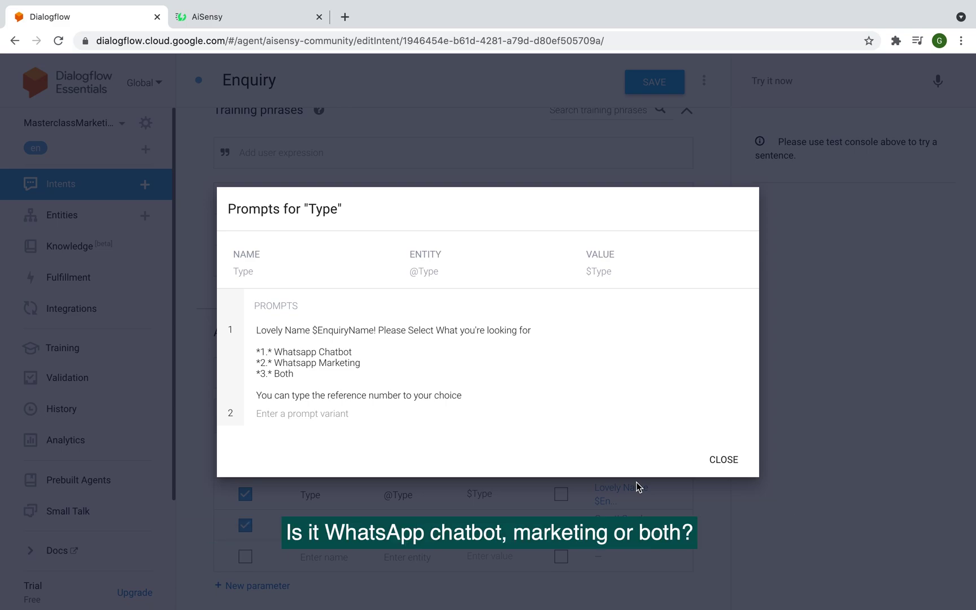
pyautogui.click(726, 459)
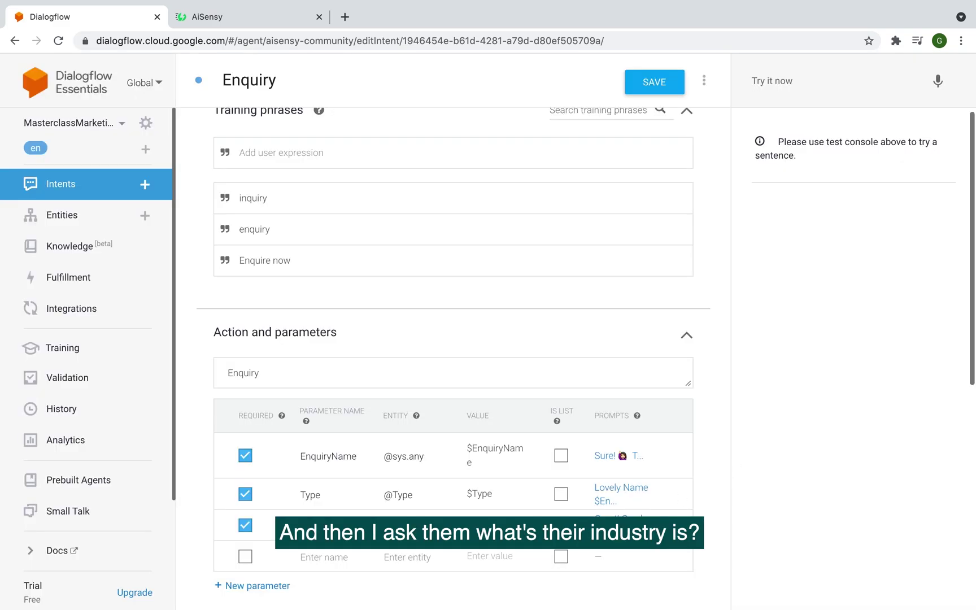
pyautogui.click(616, 525)
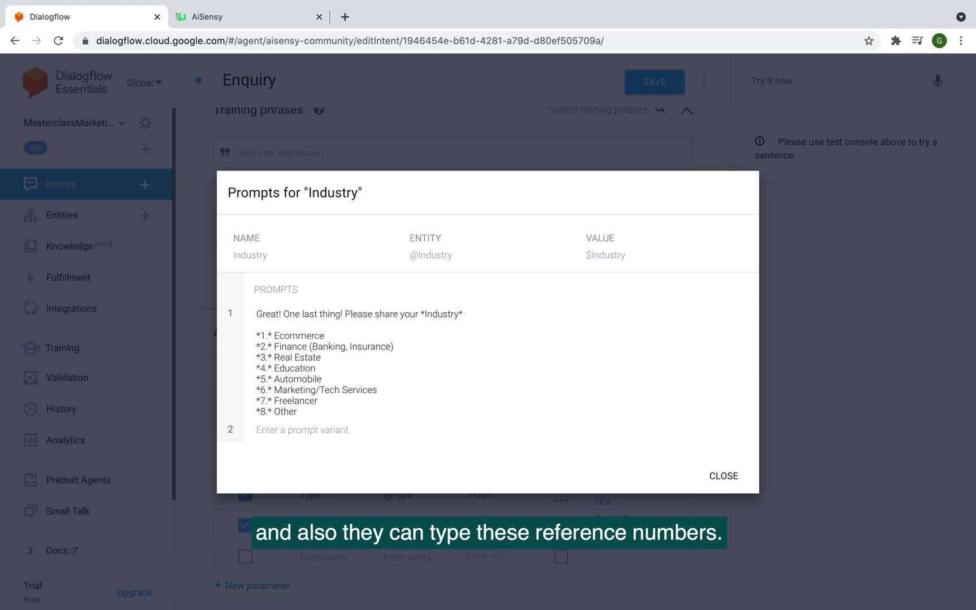
pyautogui.click(712, 479)
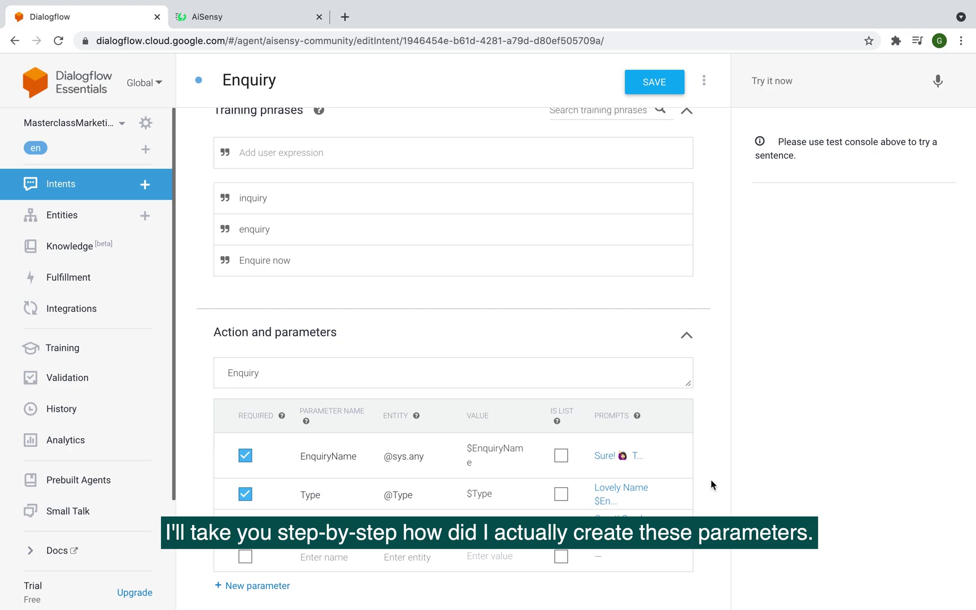
# Step: Examine the required settings of the Enquiry parameters and the intent's text response
pyautogui.scroll(-4, 710, 480)
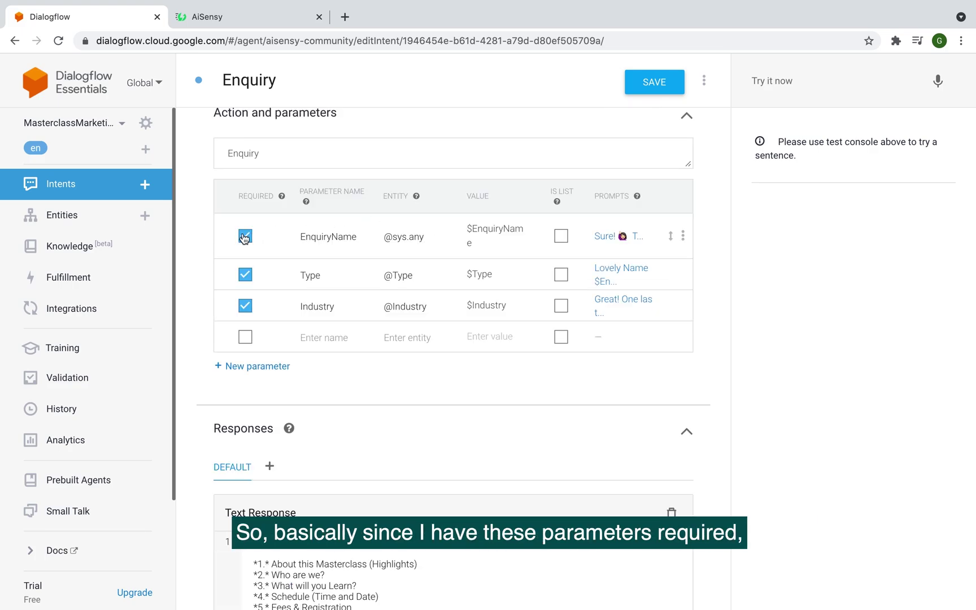
pyautogui.click(244, 236)
pyautogui.click(245, 236)
pyautogui.scroll(3, 262, 229)
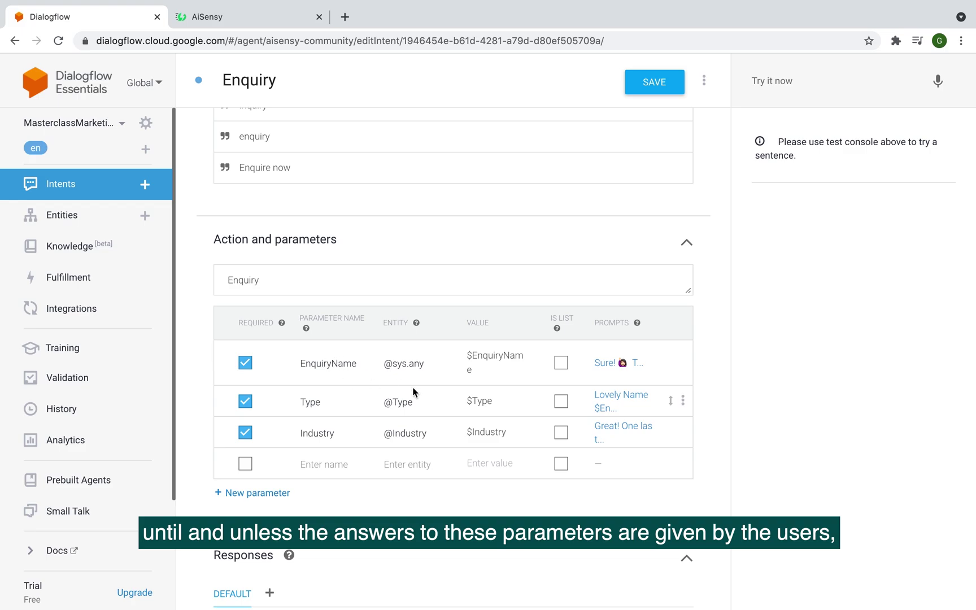
pyautogui.scroll(-3, 379, 435)
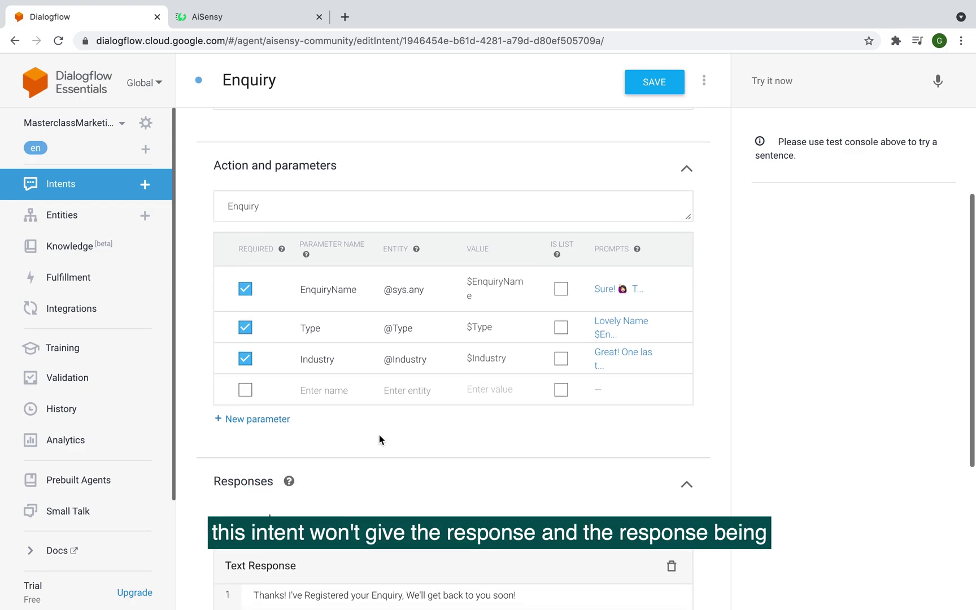
pyautogui.scroll(-1, 379, 439)
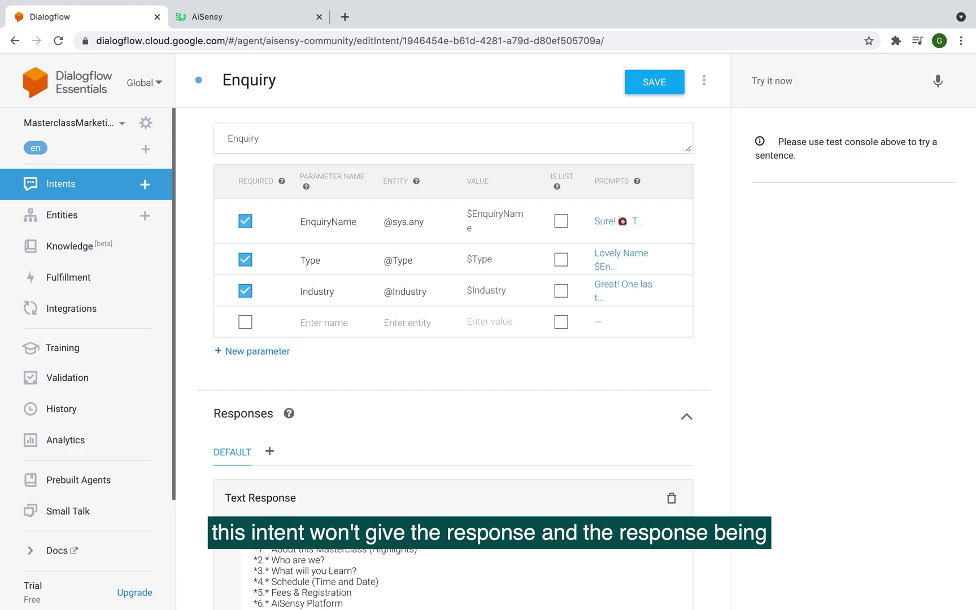
pyautogui.scroll(-2, 356, 454)
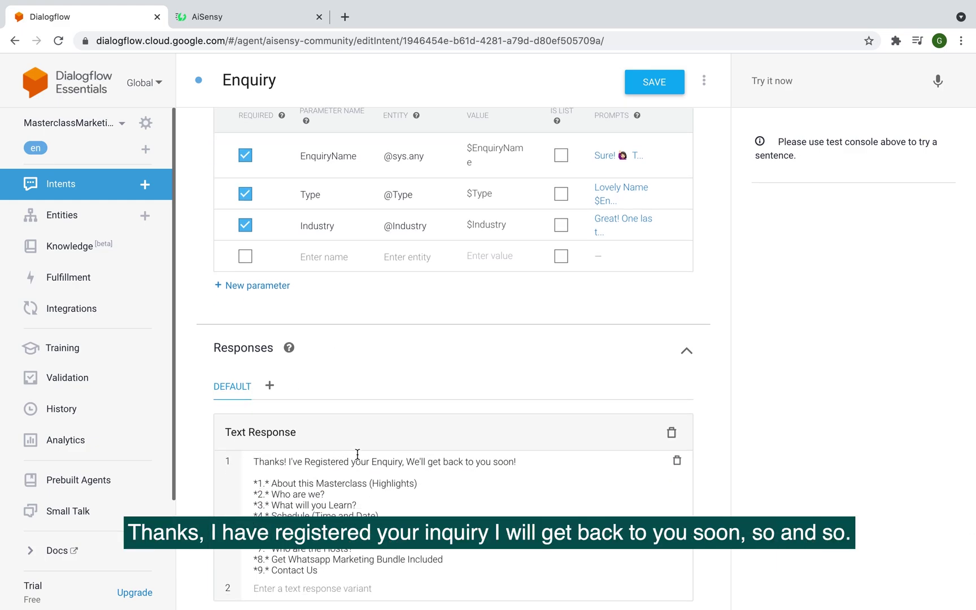
pyautogui.scroll(3, 398, 511)
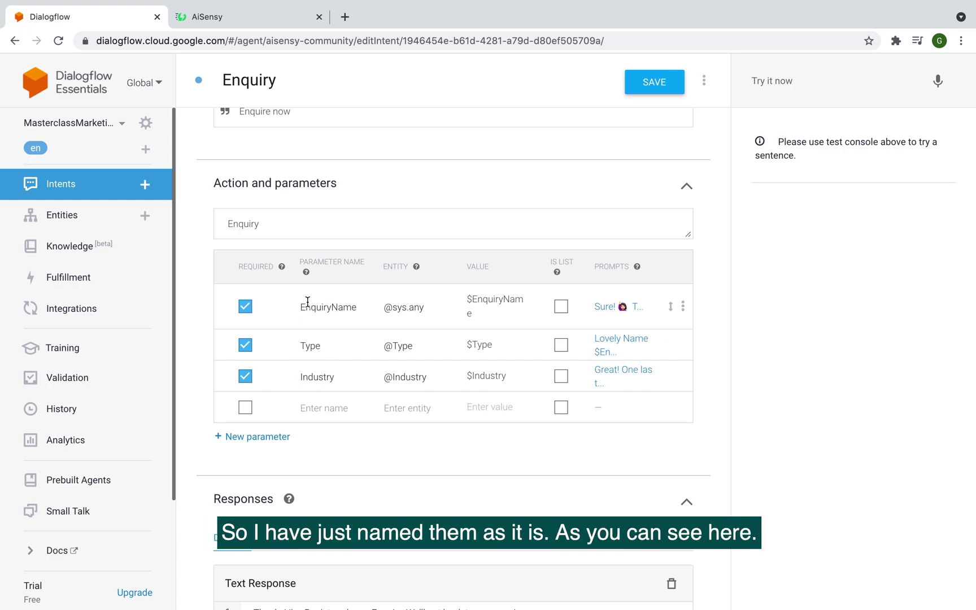
# Step: Examine the parameter names in the Enquiry intent, and the entity and $ value assigned to EnquiryName
pyautogui.moveTo(301, 309); pyautogui.dragTo(358, 307)
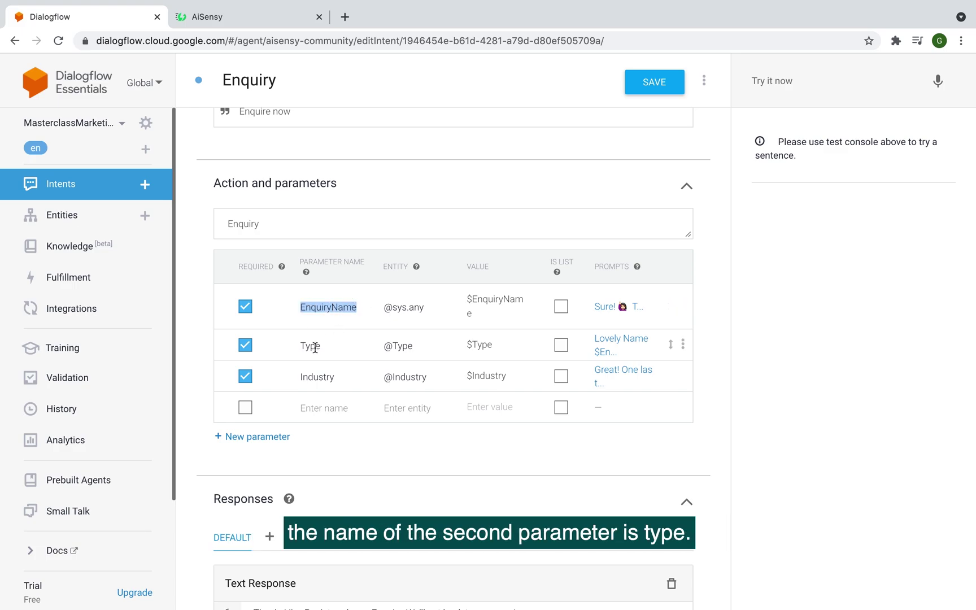
pyautogui.moveTo(321, 346); pyautogui.dragTo(298, 346)
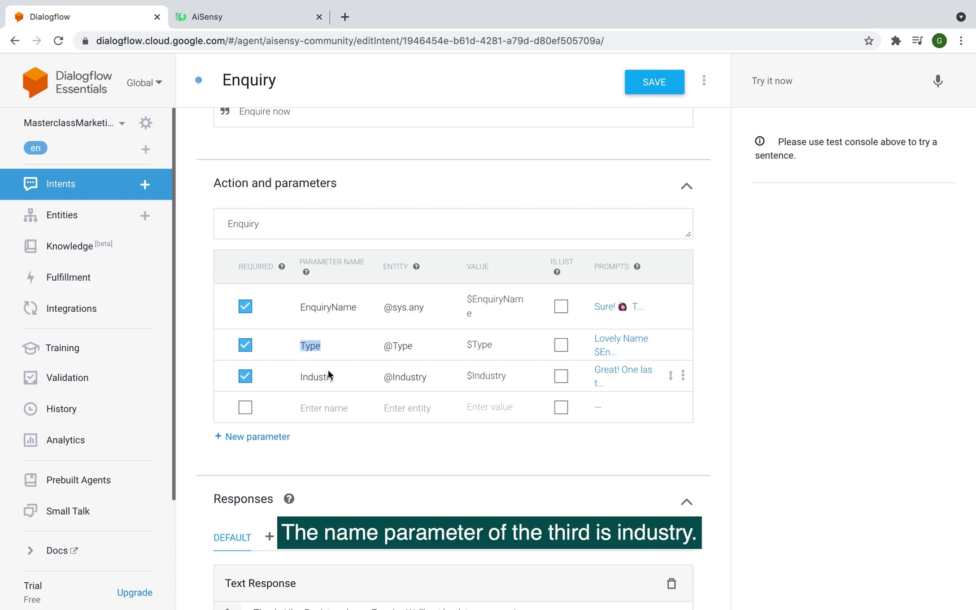
pyautogui.moveTo(335, 376); pyautogui.dragTo(325, 376)
pyautogui.click(339, 364)
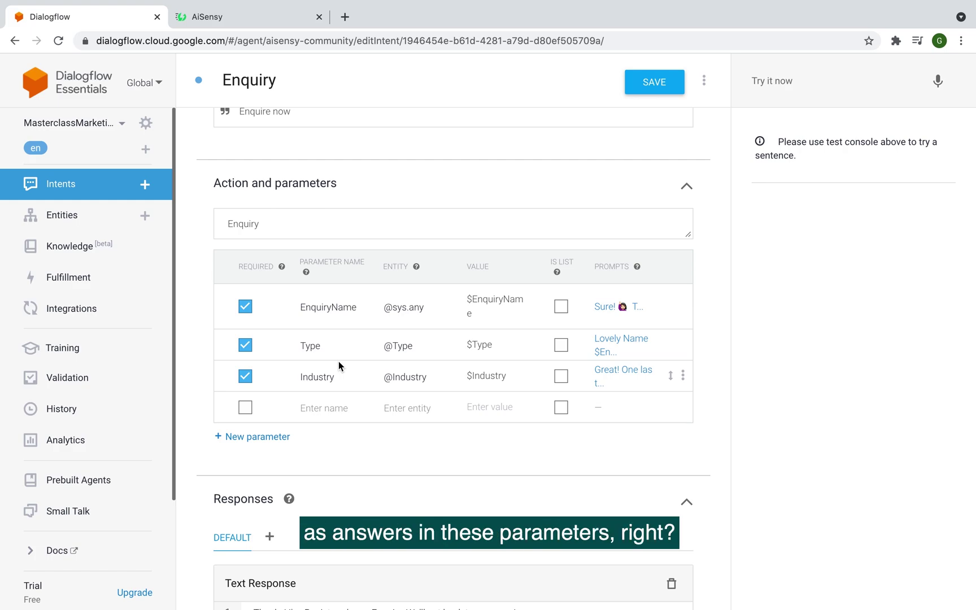
pyautogui.moveTo(357, 307); pyautogui.dragTo(300, 309)
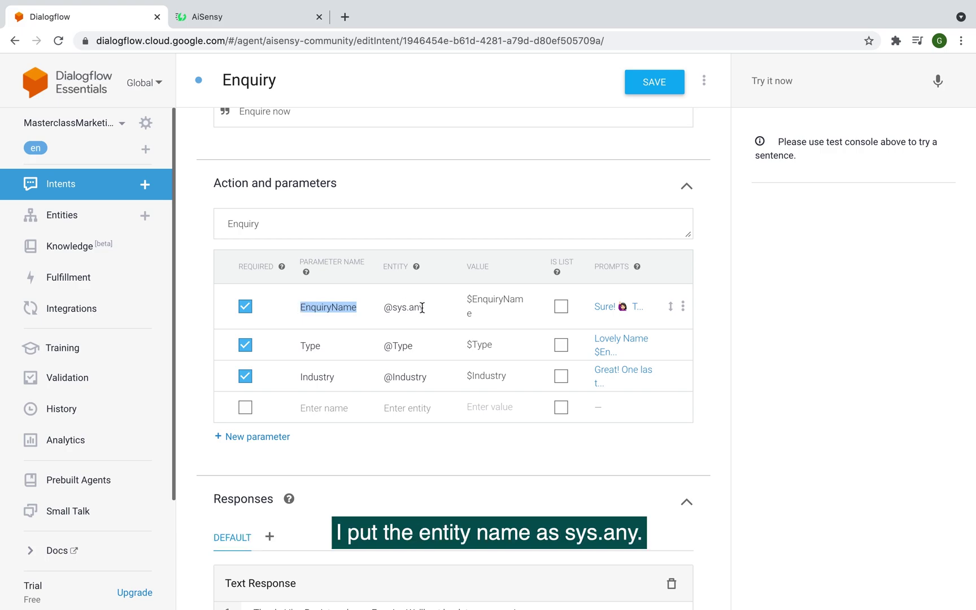
pyautogui.moveTo(423, 307); pyautogui.dragTo(383, 307)
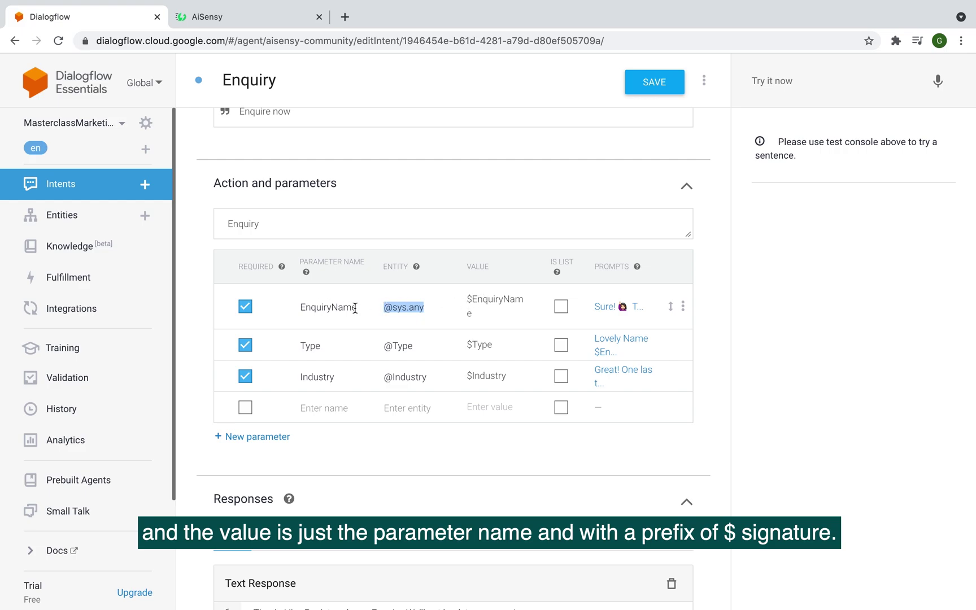
pyautogui.click(333, 309)
pyautogui.moveTo(473, 300); pyautogui.dragTo(465, 302)
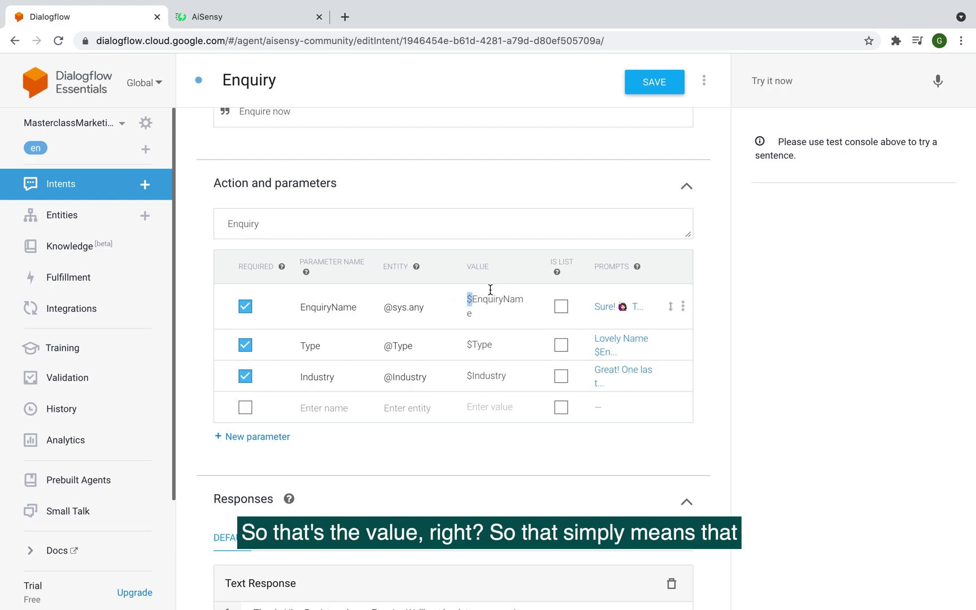
pyautogui.click(442, 315)
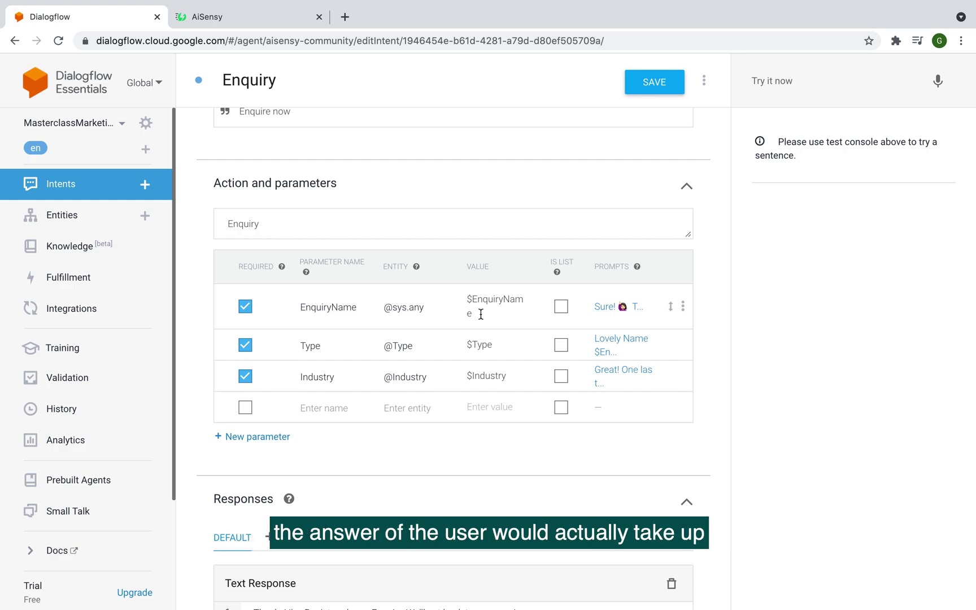
pyautogui.moveTo(475, 316); pyautogui.dragTo(461, 301)
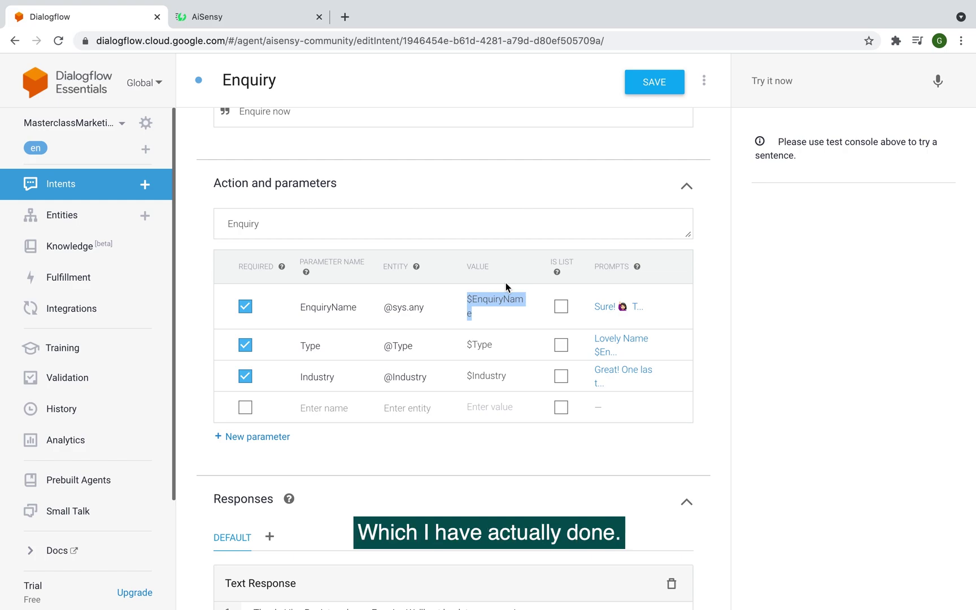
# Step: Review how the Type parameter's prompt uses the $EnquiryName value, and close the prompt
pyautogui.click(607, 347)
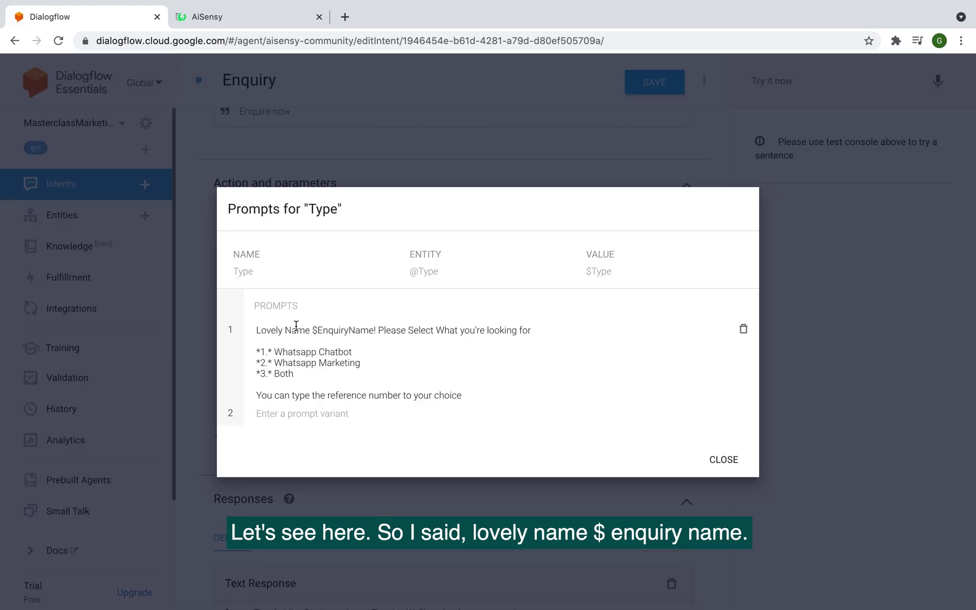
pyautogui.moveTo(313, 330); pyautogui.dragTo(372, 328)
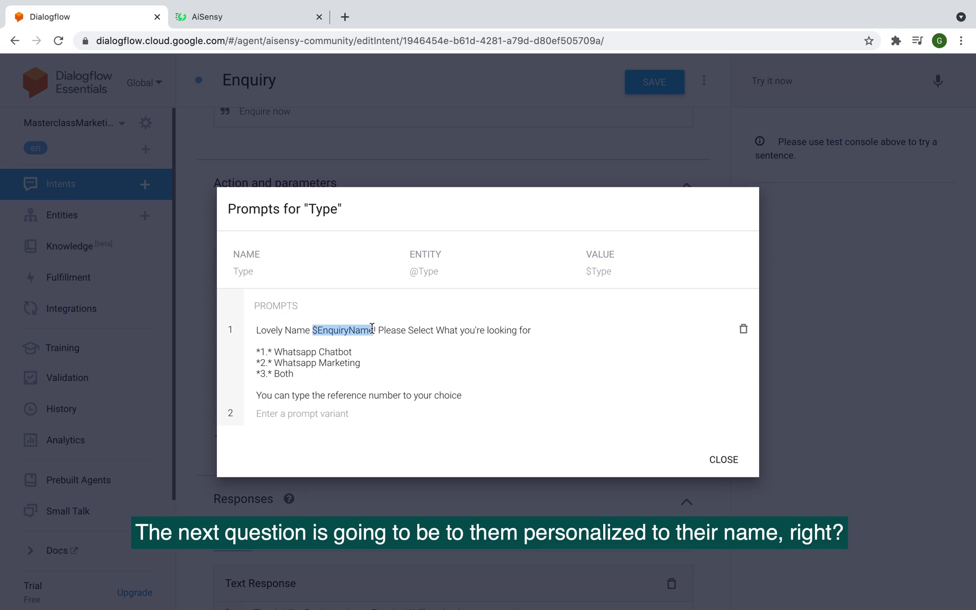
pyautogui.click(483, 344)
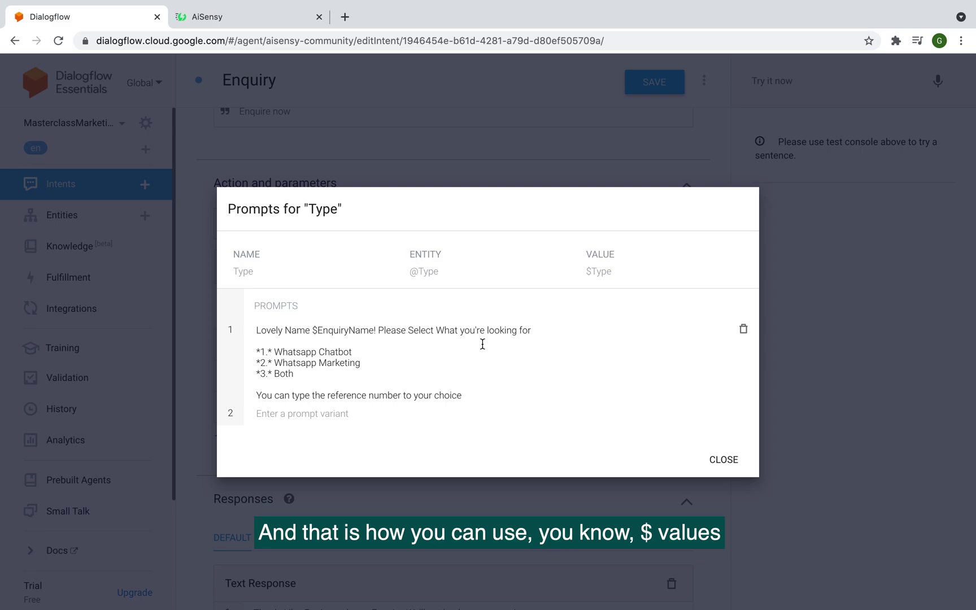
pyautogui.click(724, 459)
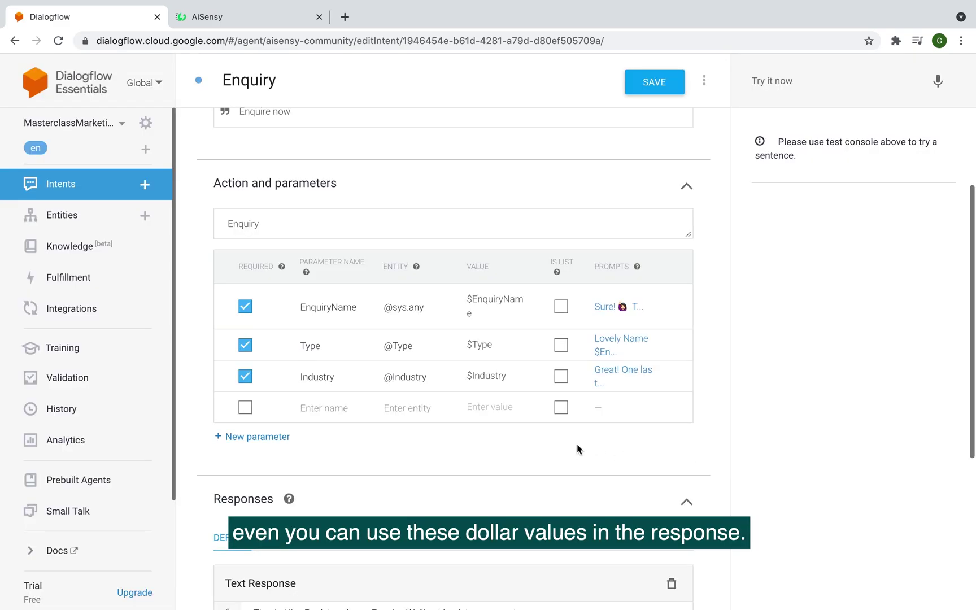
# Step: Insert $EnquiryName after "Thanks" in the first line of the Enquiry intent's text response
pyautogui.scroll(-3, 577, 444)
pyautogui.click(511, 441)
pyautogui.click(284, 441)
pyautogui.write('n')
pyautogui.write("$Enquiry, We'll get back to you soon!")
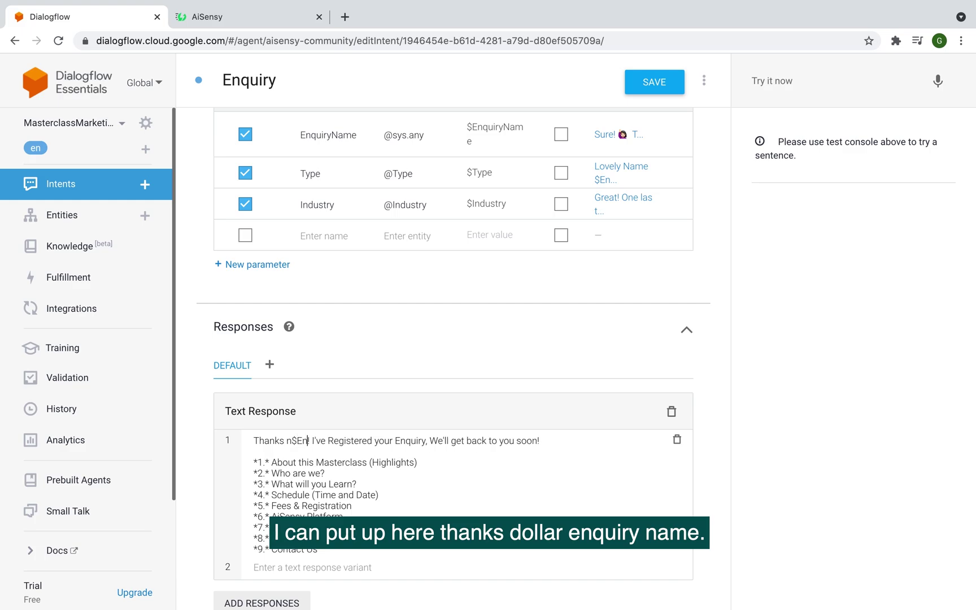
pyautogui.write('Nam')
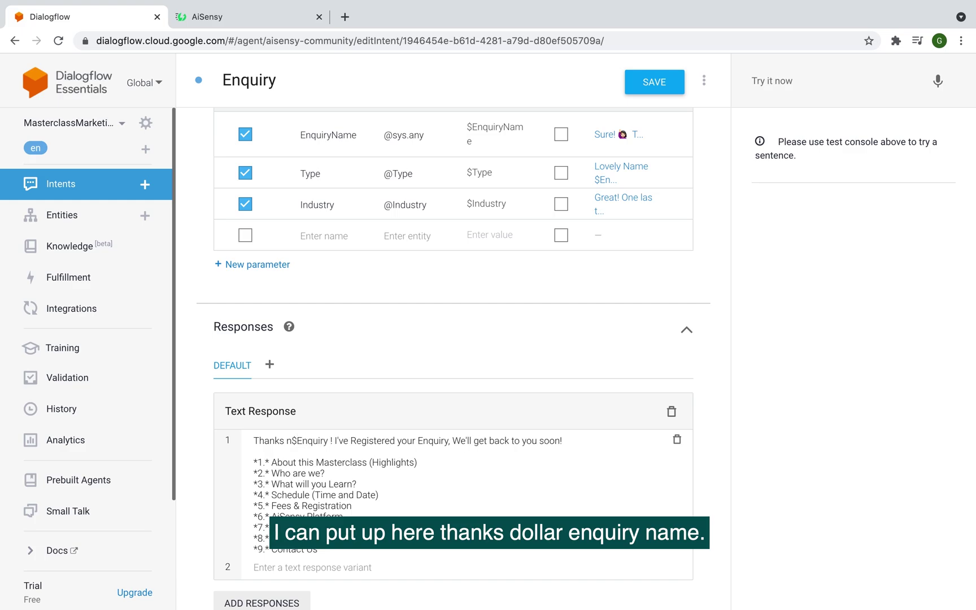
pyautogui.write('e')
# Step: Remove the stray "n" before $EnquiryName in the text response and save the Enquiry intent
pyautogui.press('Left')
pyautogui.press('Left')
pyautogui.press('Left')
pyautogui.press('Left')
pyautogui.press('Left')
pyautogui.press('Left')
pyautogui.press('Left')
pyautogui.press('Left')
pyautogui.press('Left')
pyautogui.press('Left')
pyautogui.press('Left')
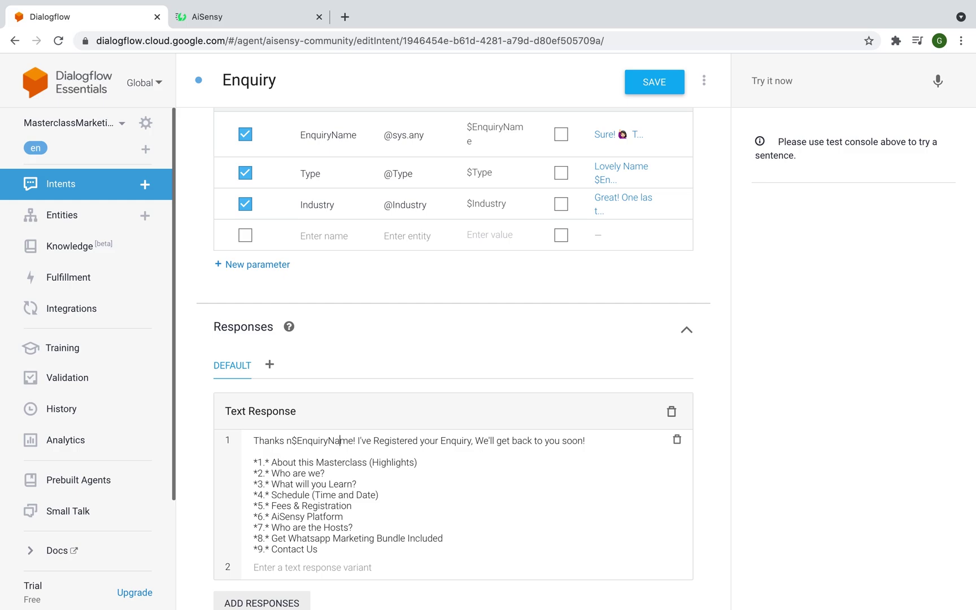
pyautogui.press('Left')
pyautogui.press('BackSpace')
pyautogui.press('Right')
pyautogui.press('Right')
pyautogui.press('Right')
pyautogui.press('Right')
pyautogui.press('Right')
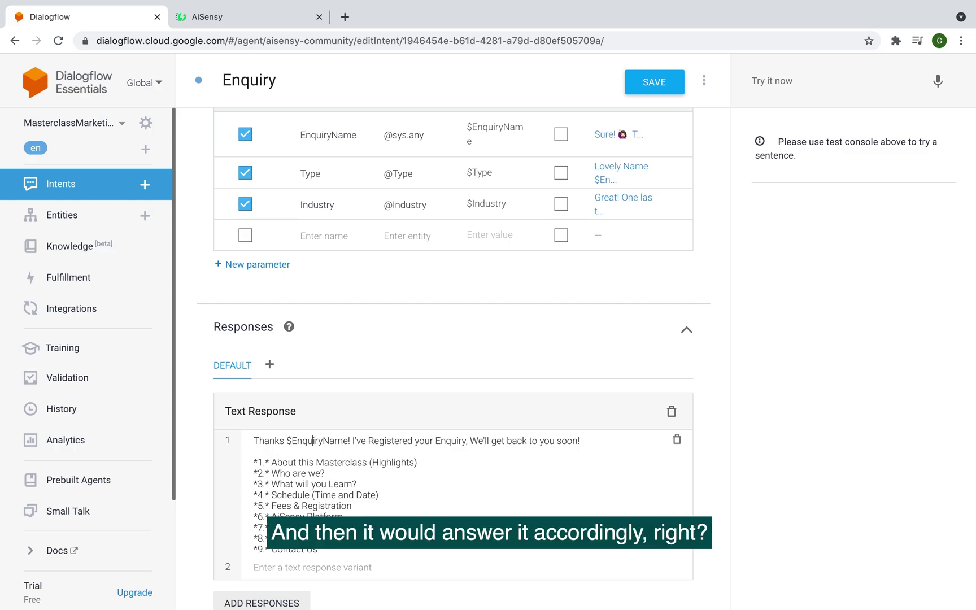
pyautogui.click(645, 90)
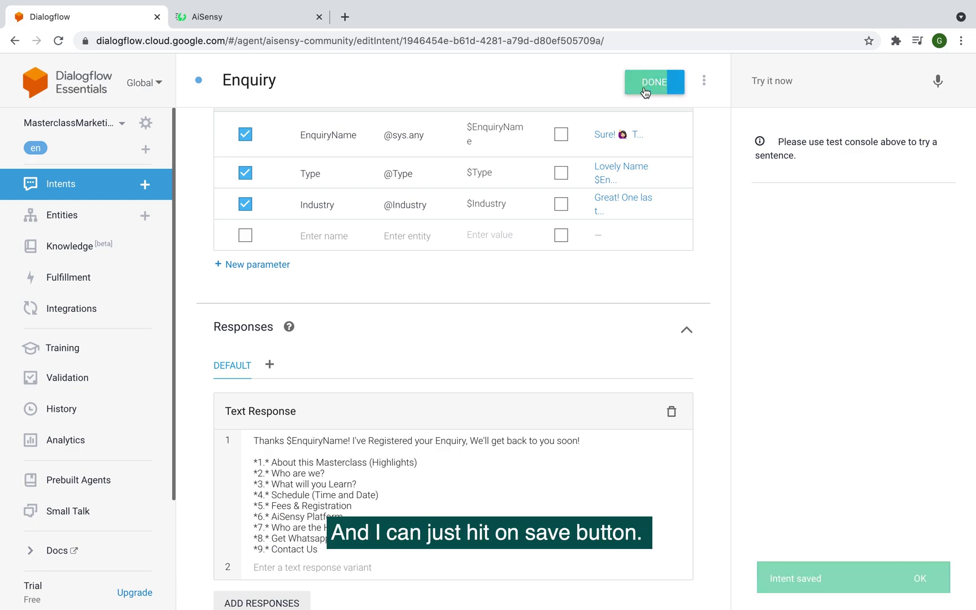
pyautogui.scroll(2, 500, 255)
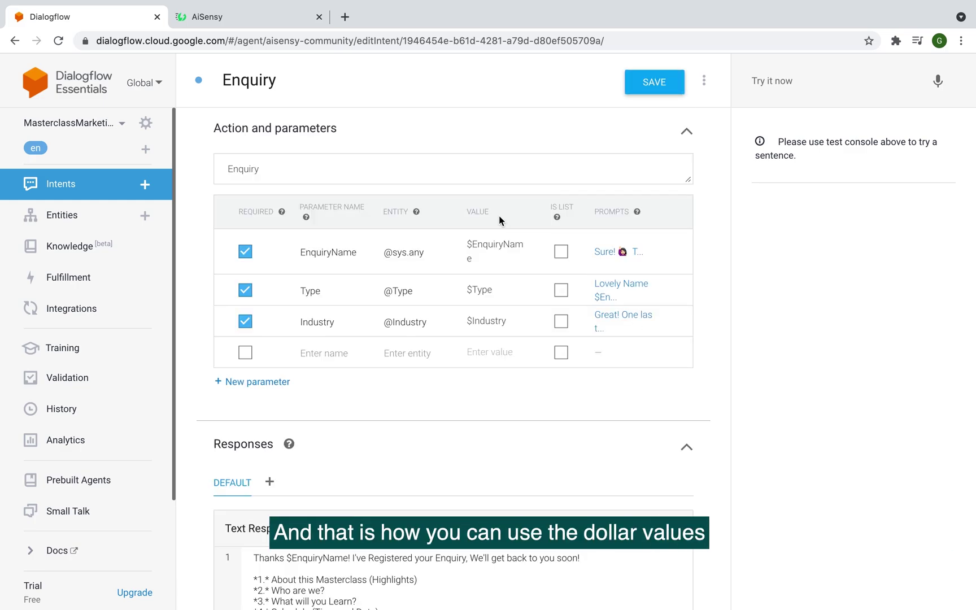
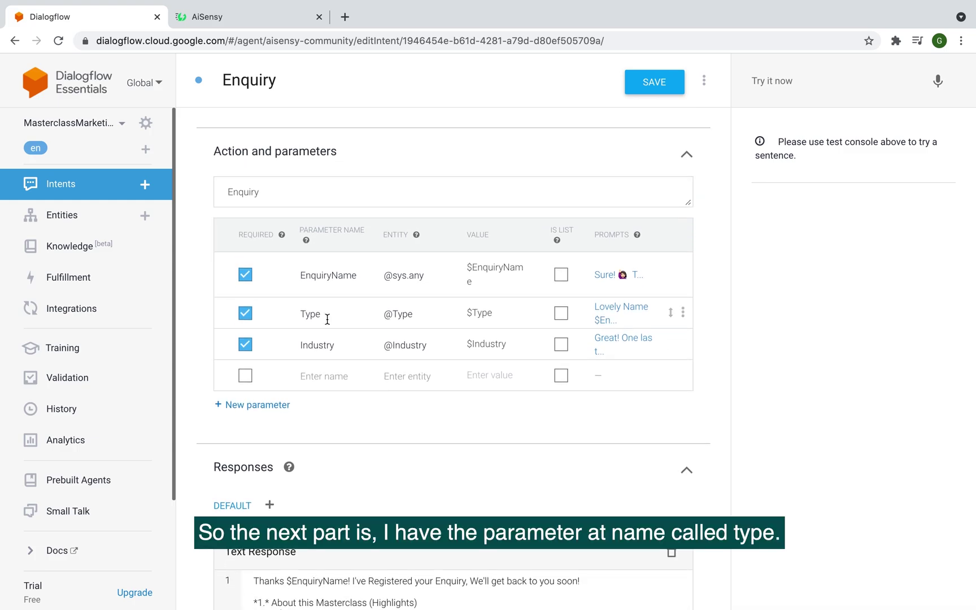
# Step: Review the answer options offered in the Type parameter's prompt, and close the prompt
pyautogui.doubleClick(308, 314)
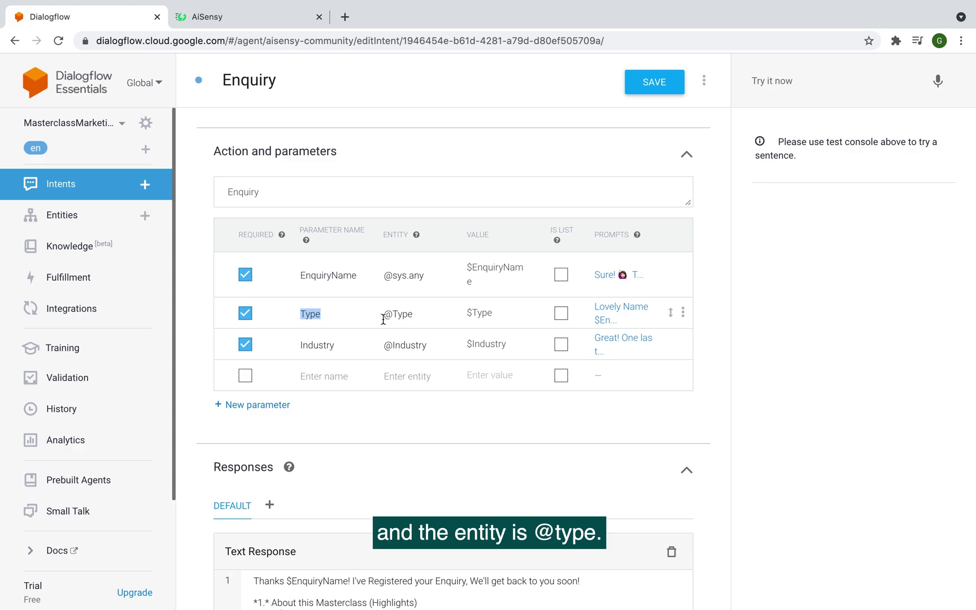
pyautogui.click(602, 323)
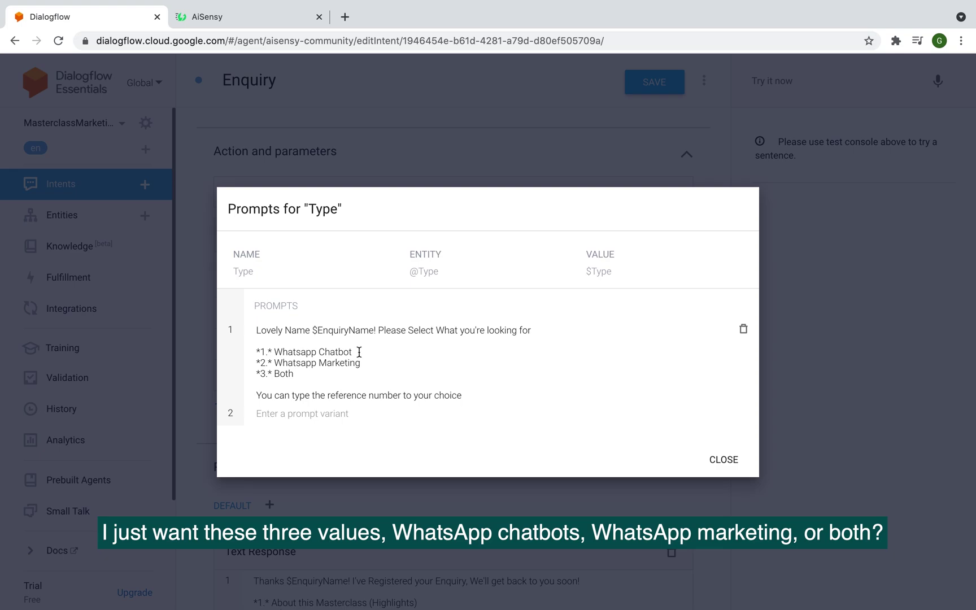
pyautogui.moveTo(359, 351); pyautogui.dragTo(256, 352)
pyautogui.moveTo(360, 362); pyautogui.dragTo(259, 370)
pyautogui.click(302, 373)
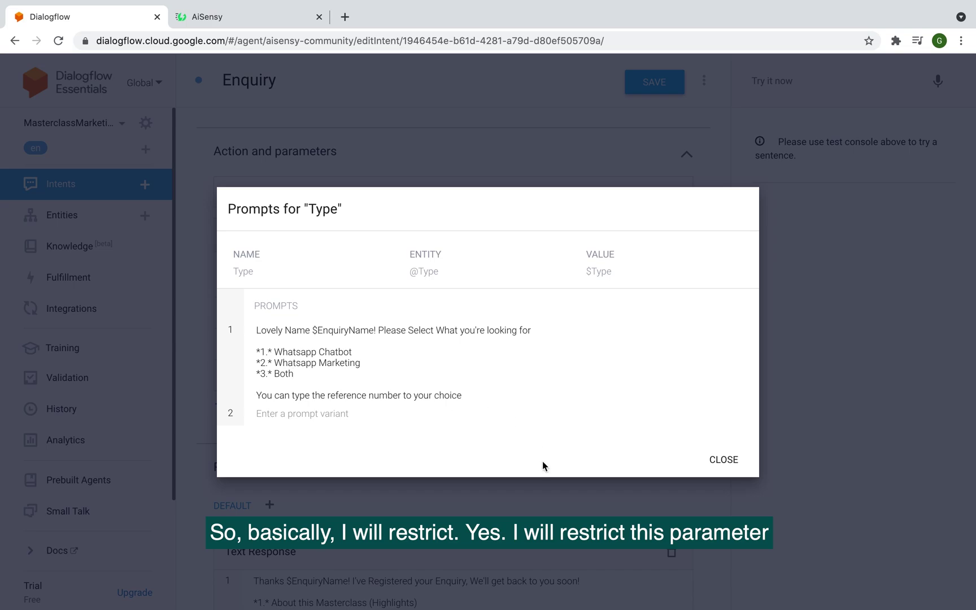
pyautogui.click(729, 459)
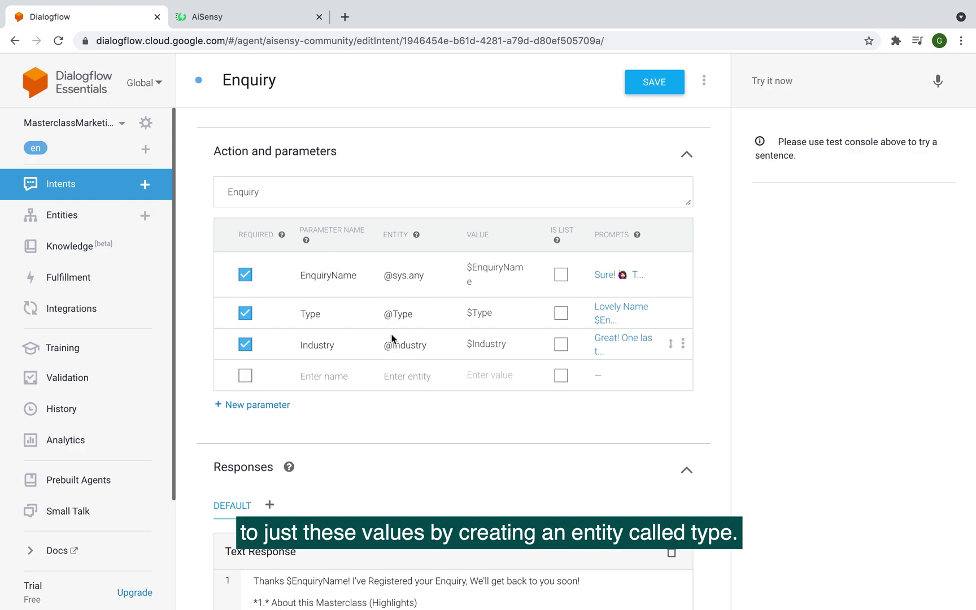
# Step: Find the Type entity among the custom entities and open its Whatsapp Chatbot entry for editing
pyautogui.click(75, 212)
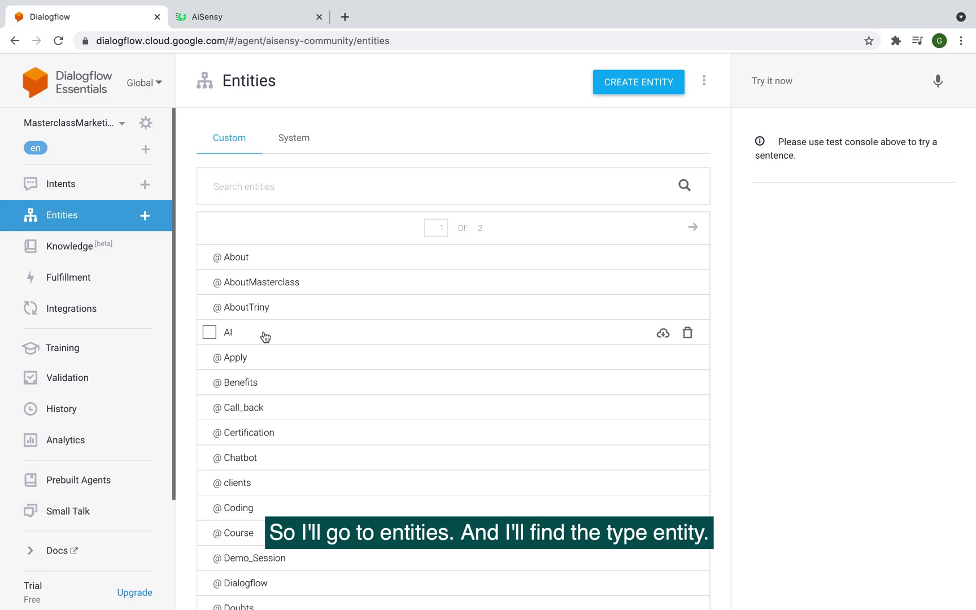
pyautogui.write('typ')
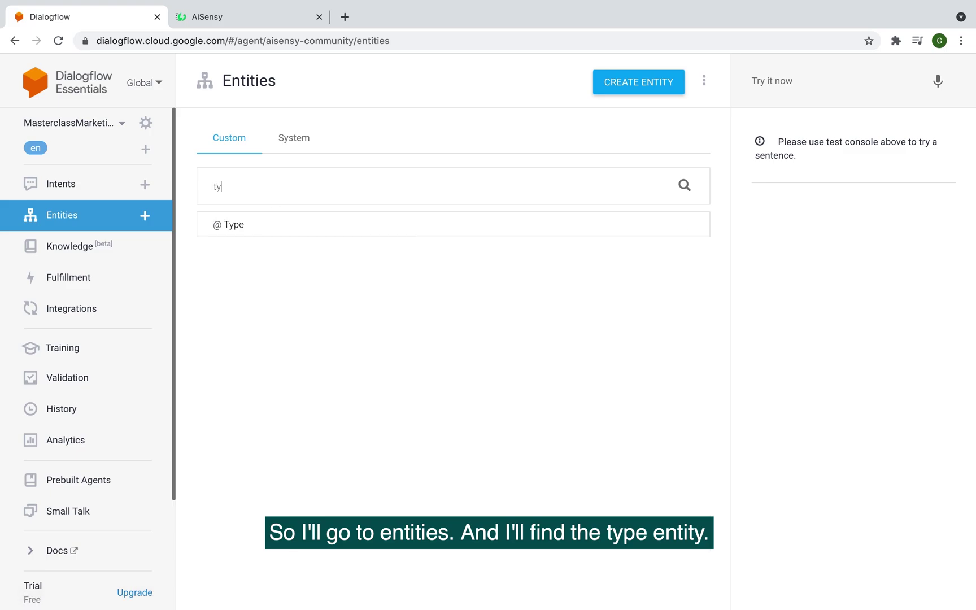
pyautogui.click(280, 223)
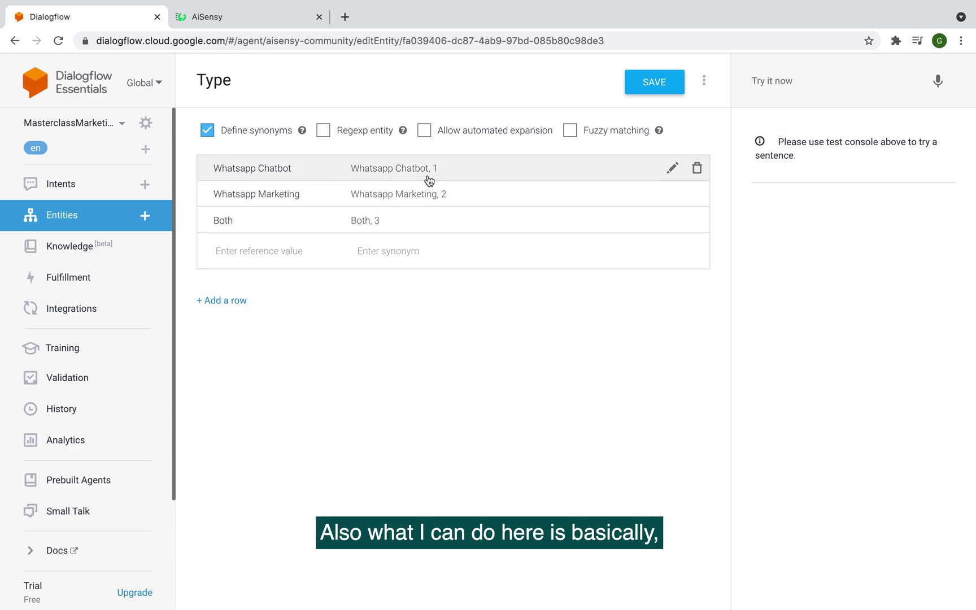
pyautogui.click(368, 175)
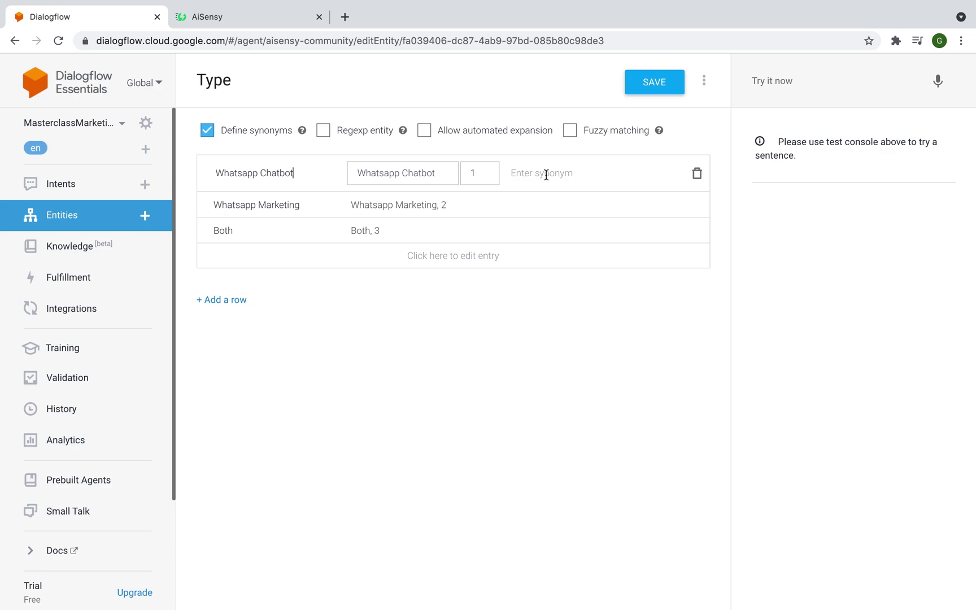
# Step: Add the synonym "marketing" to Whatsapp Marketing and "chatbot" to Whatsapp Chatbot, and save the Type entity
pyautogui.click(528, 201)
pyautogui.write('marketing')
pyautogui.press('Return')
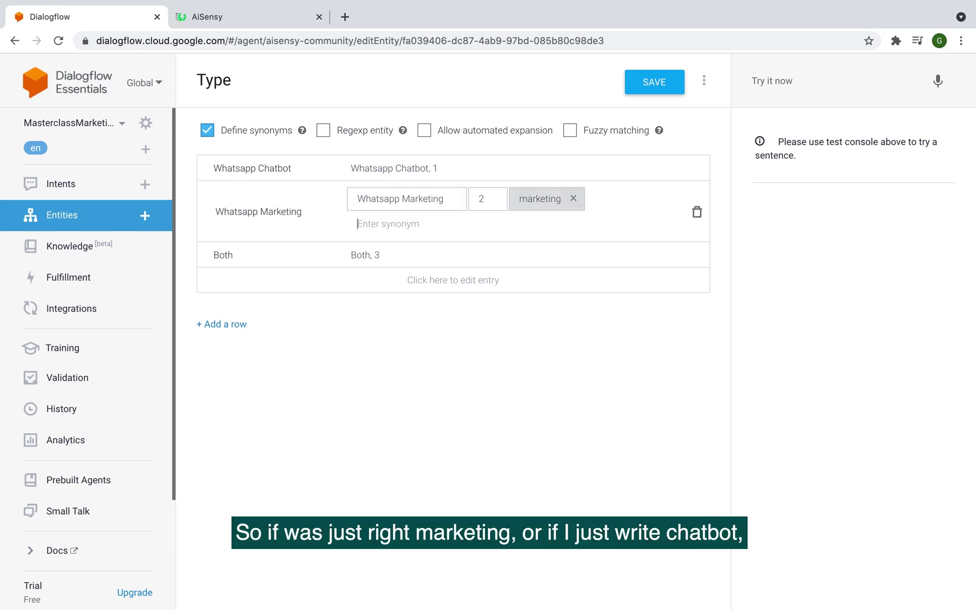
pyautogui.click(559, 168)
pyautogui.write('chatbot')
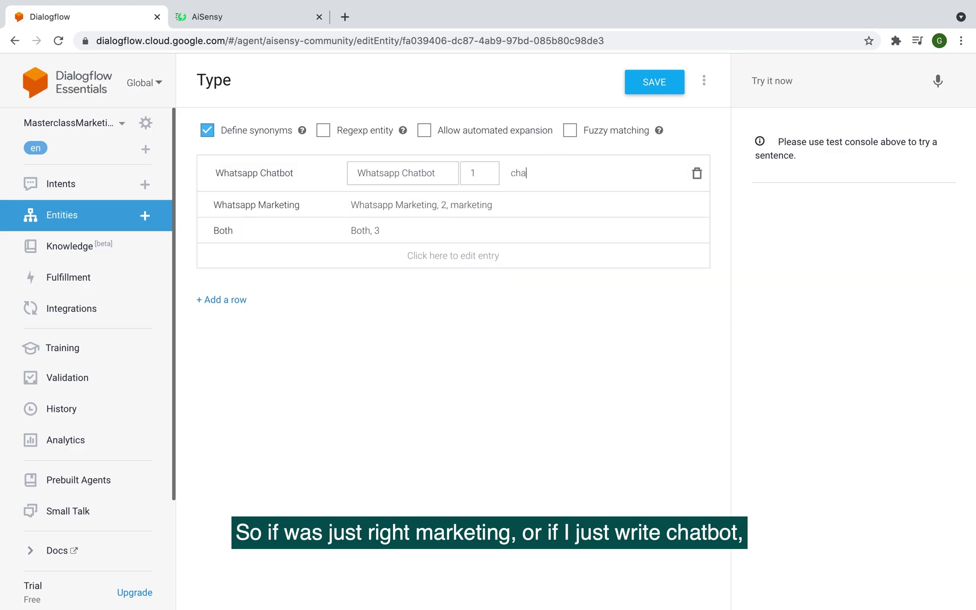
pyautogui.press('Return')
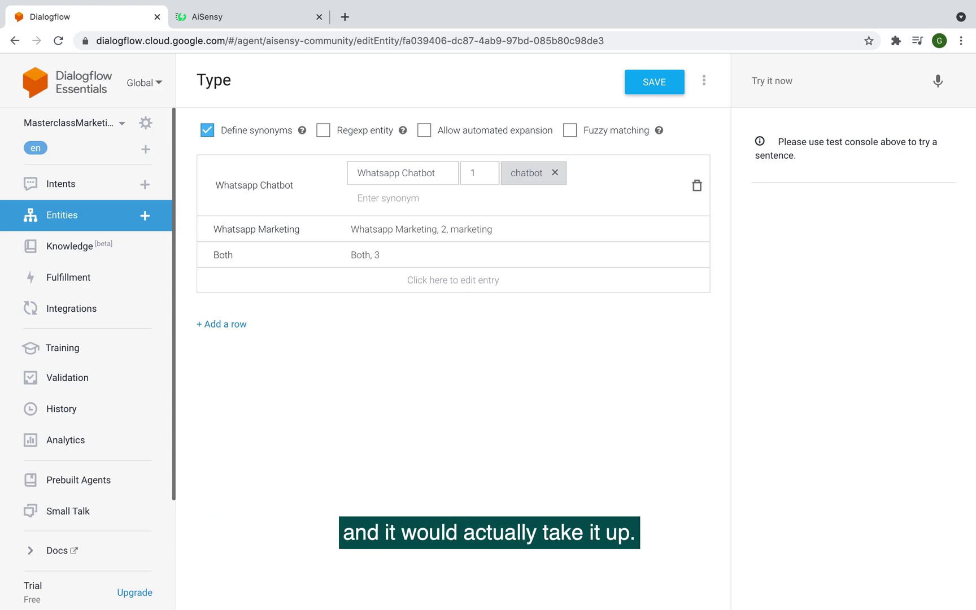
pyautogui.click(653, 85)
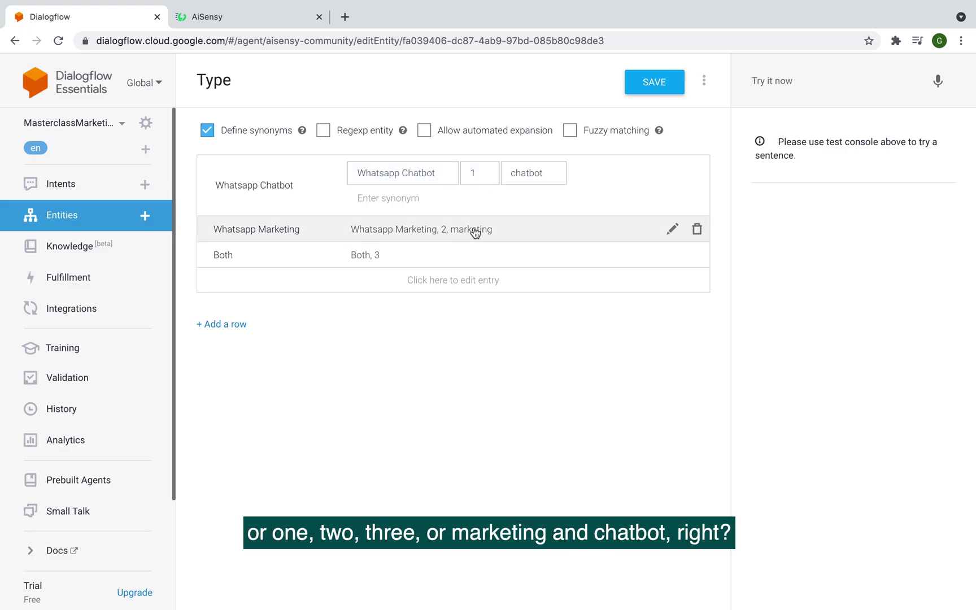
# Step: Reopen the Enquiry intent, review the industry options in the Industry parameter's prompt, and close the prompt
pyautogui.click(83, 190)
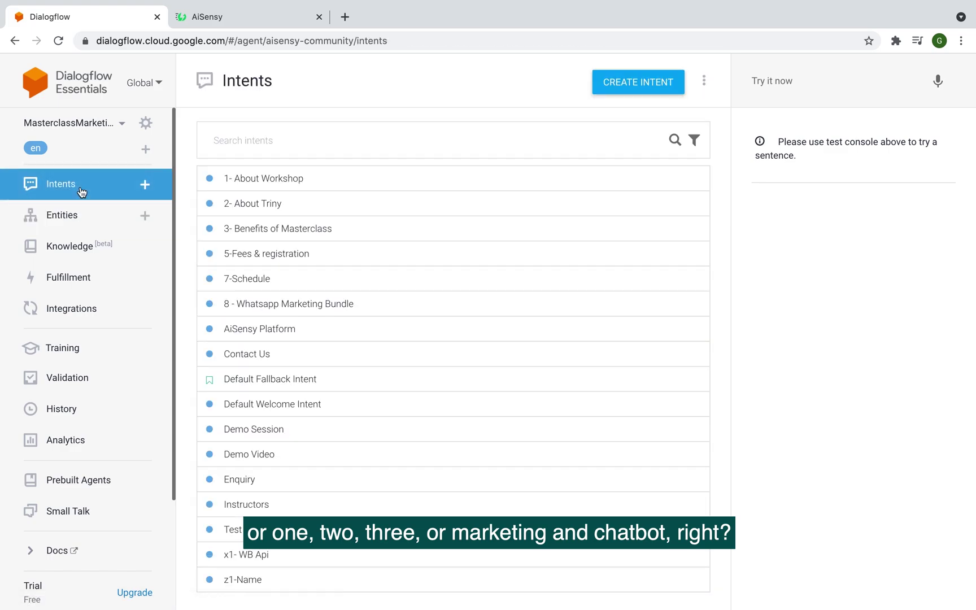
pyautogui.click(258, 480)
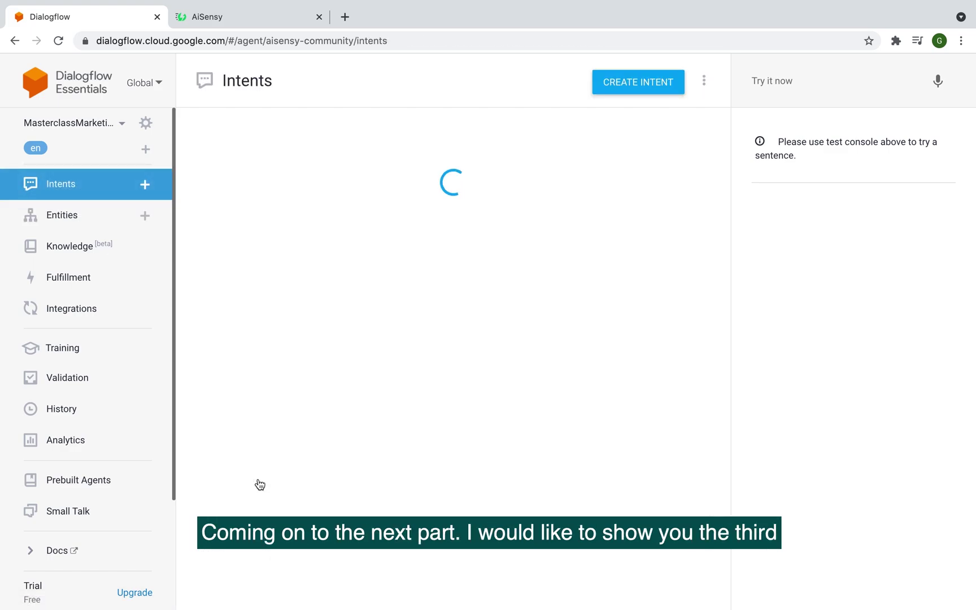
pyautogui.scroll(-3, 259, 479)
pyautogui.scroll(-2, 258, 480)
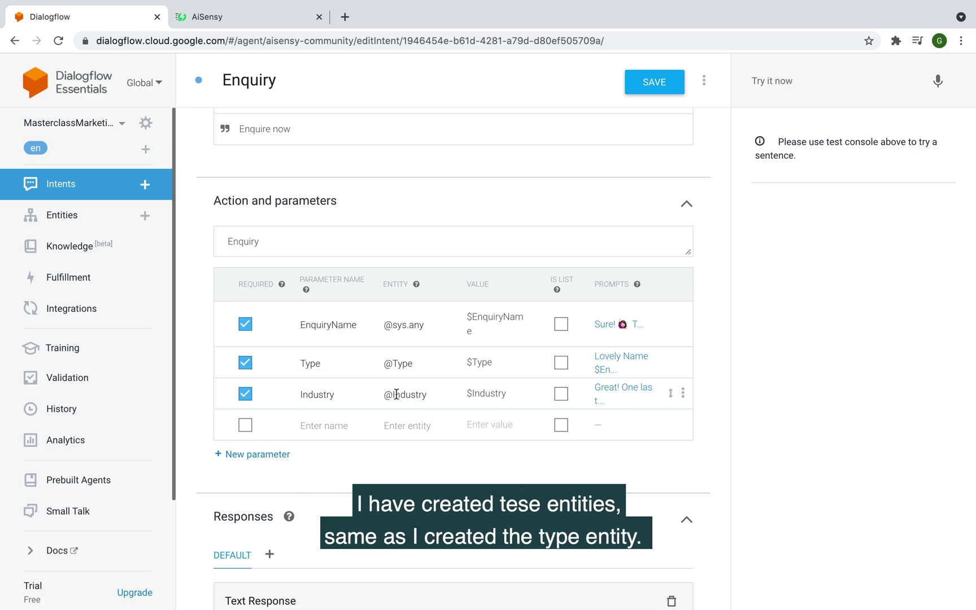
pyautogui.click(606, 398)
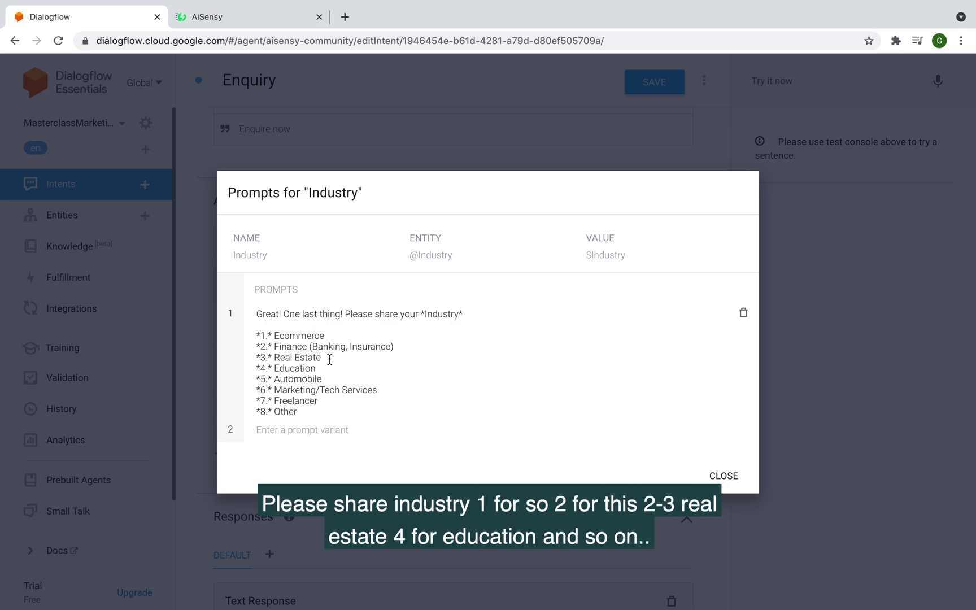
pyautogui.click(723, 470)
# Step: Leave the Enquiry intent without saving and open the Industry entity to review its entries and synonyms
pyautogui.click(90, 220)
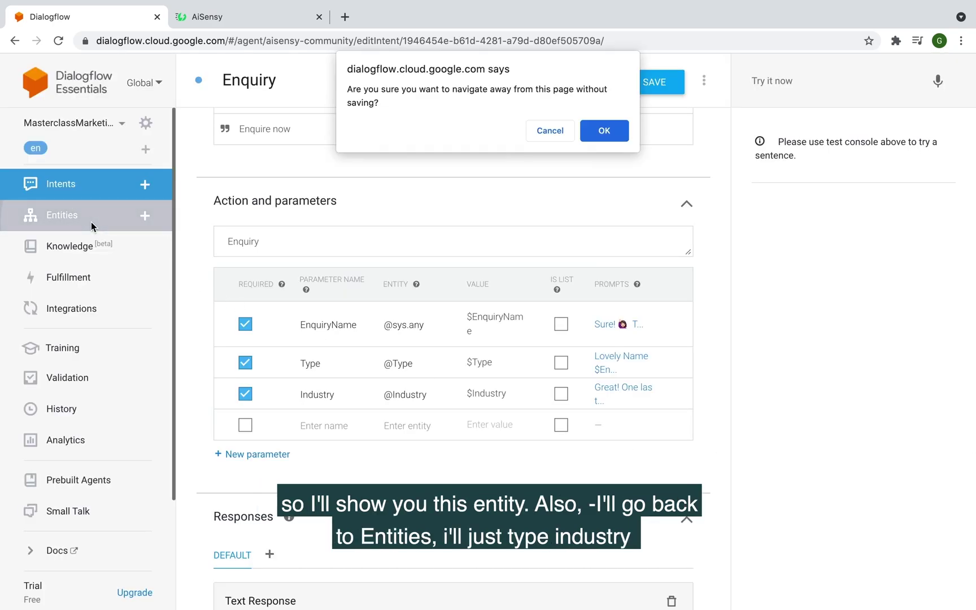
pyautogui.click(611, 130)
pyautogui.write('typ')
pyautogui.doubleClick(314, 185)
pyautogui.write('ind')
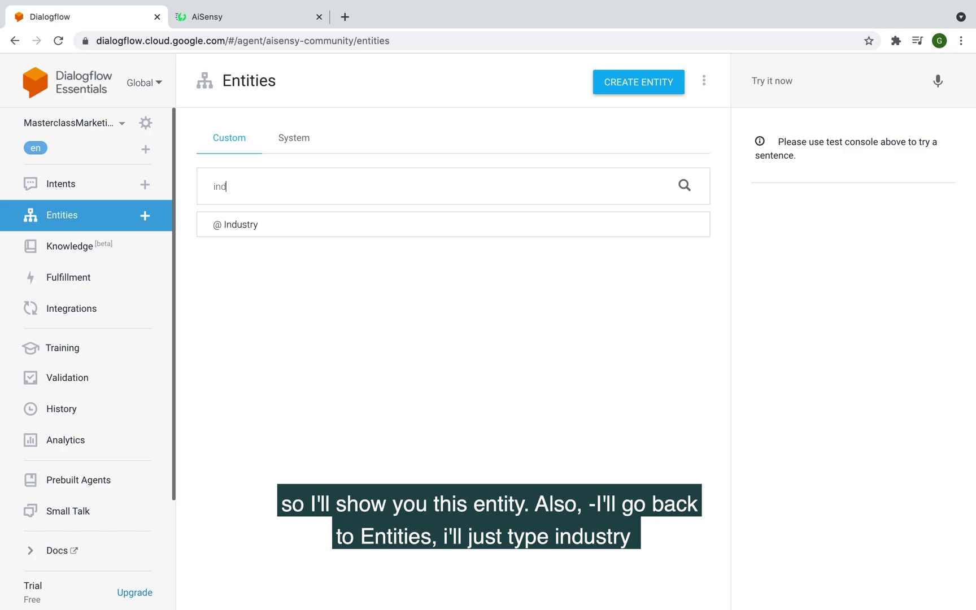
pyautogui.click(302, 229)
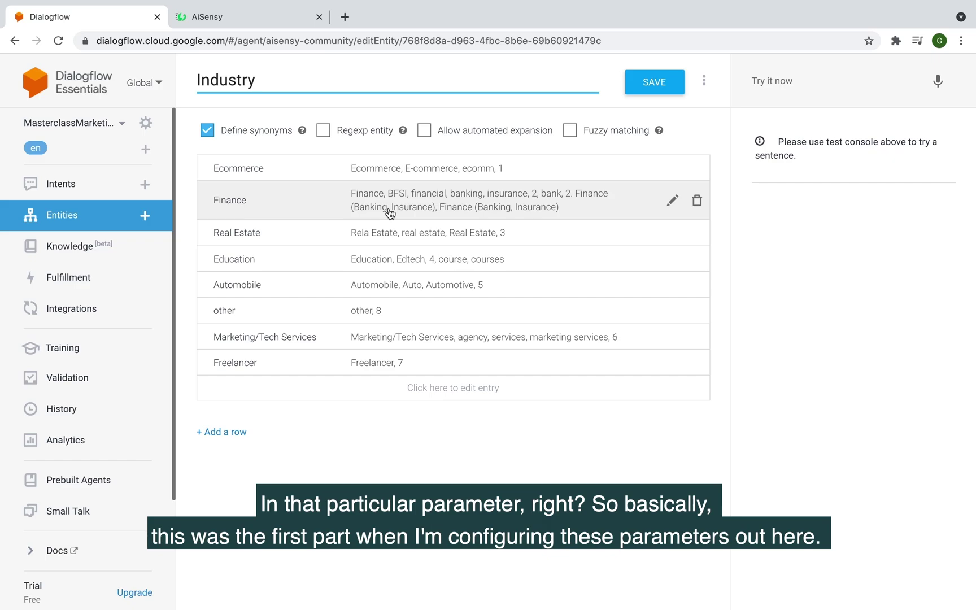
# Step: Return to the Enquiry intent and examine its action name and its three parameter names
pyautogui.click(79, 199)
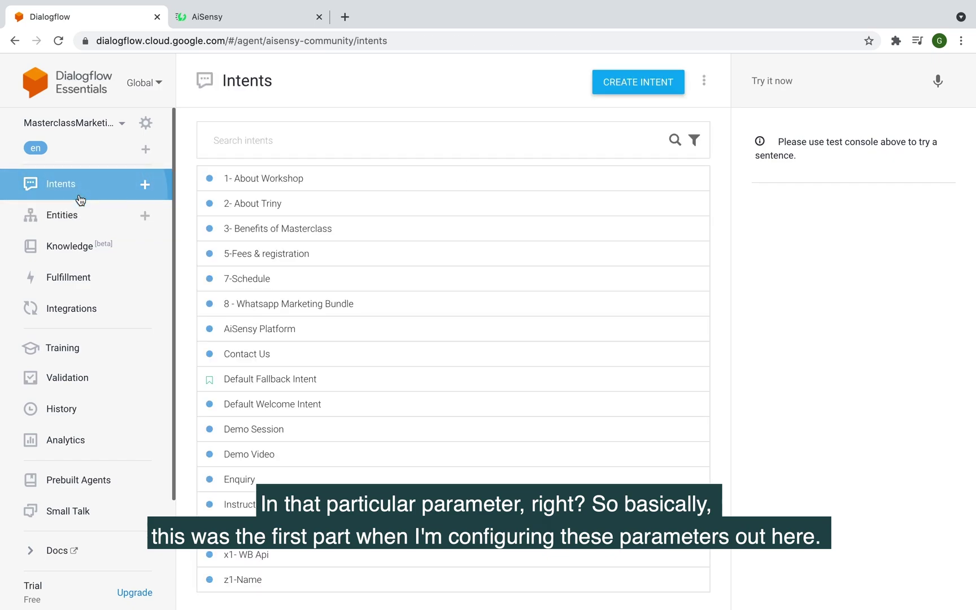
pyautogui.click(289, 481)
pyautogui.scroll(-10, 397, 435)
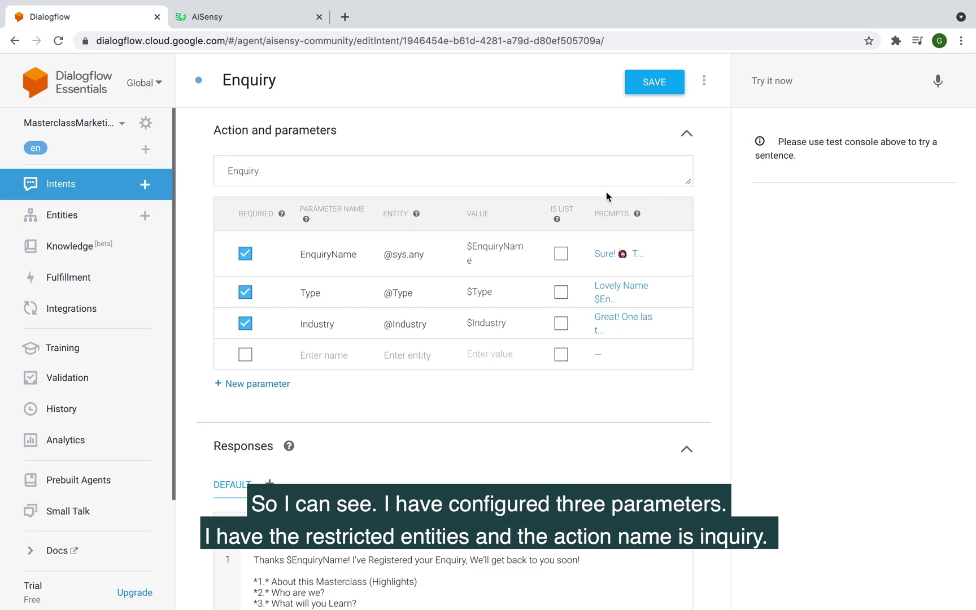
pyautogui.moveTo(265, 172); pyautogui.dragTo(212, 172)
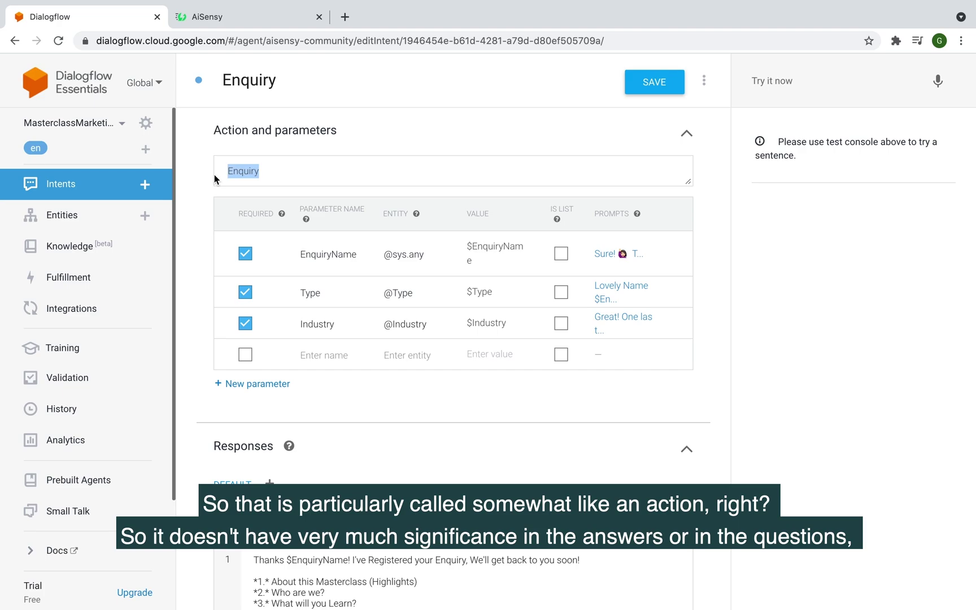
pyautogui.click(275, 173)
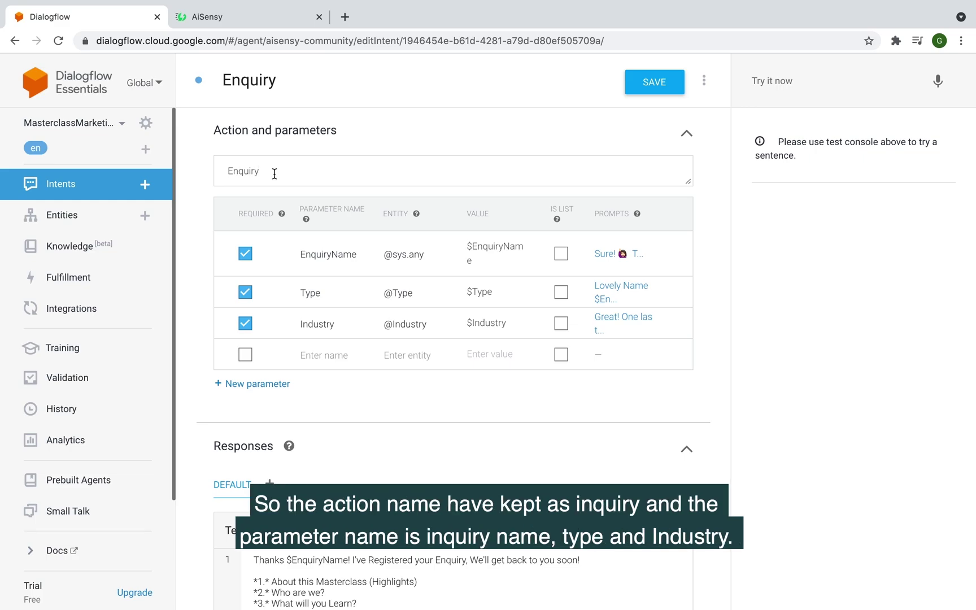
pyautogui.doubleClick(266, 173)
pyautogui.click(266, 173)
pyautogui.moveTo(300, 254); pyautogui.dragTo(361, 257)
pyautogui.moveTo(322, 293); pyautogui.dragTo(296, 293)
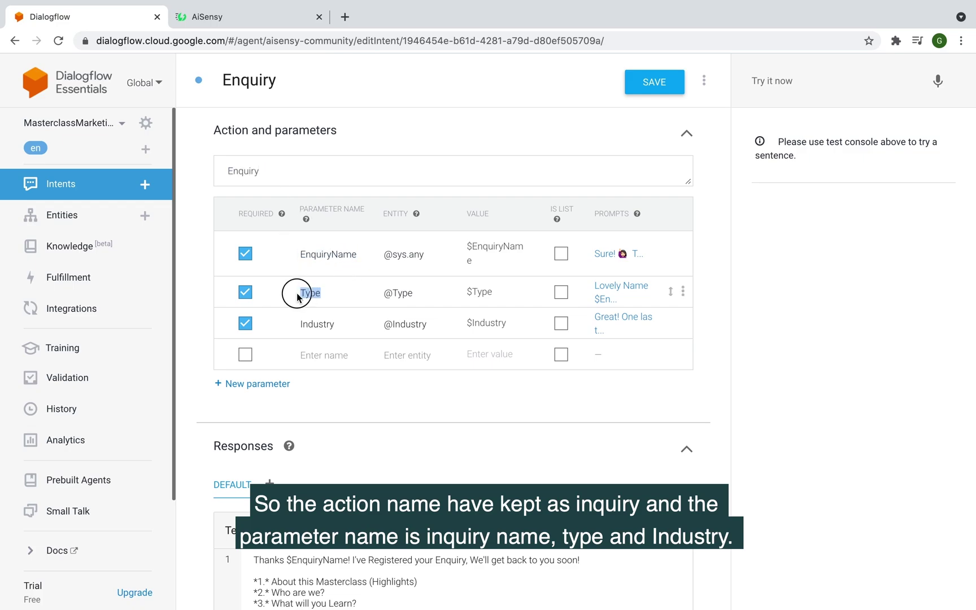
pyautogui.click(339, 328)
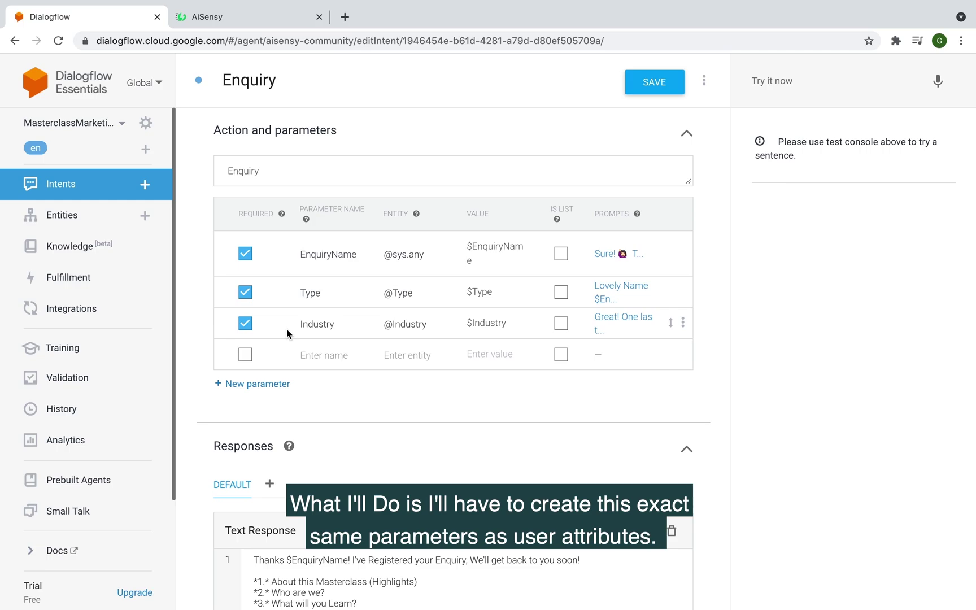
# Step: Copy the parameter name EnquiryName from Dialogflow into the empty attribute name on AiSensy's User Attributes page
pyautogui.click(263, 21)
pyautogui.click(97, 23)
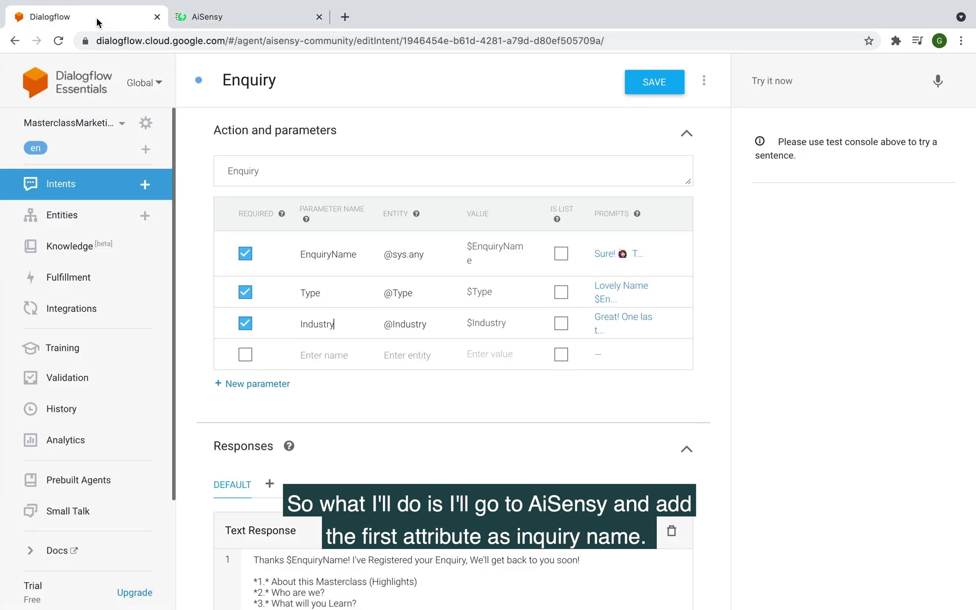
pyautogui.doubleClick(356, 254)
pyautogui.hotkey('ctrl', 'c')
pyautogui.click(218, 17)
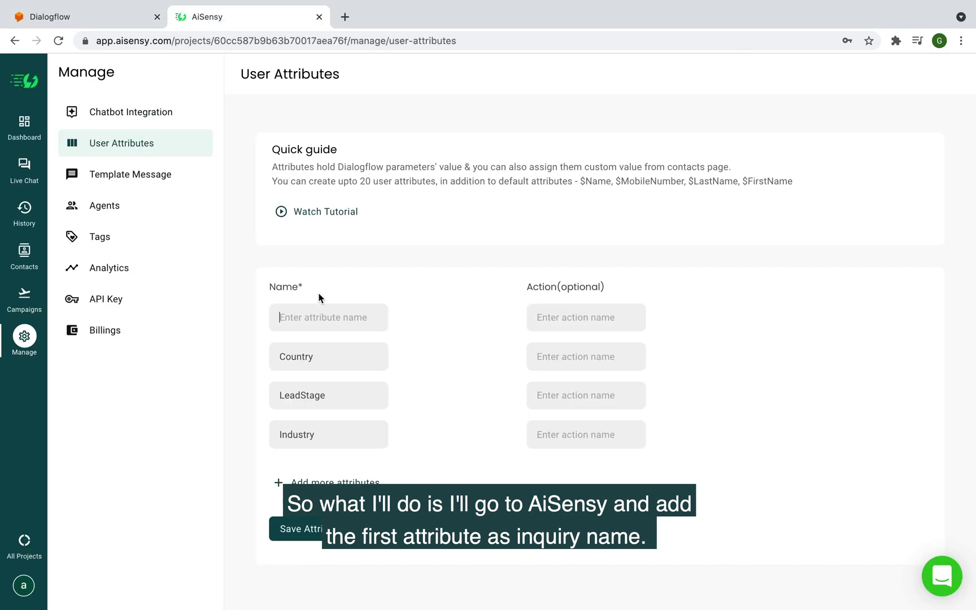
pyautogui.click(323, 316)
pyautogui.hotkey('ctrl', 'v')
# Step: Copy the action name Enquiry from the Dialogflow intent into the EnquiryName attribute's action in AiSensy, and save the attributes
pyautogui.moveTo(533, 287); pyautogui.dragTo(603, 288)
pyautogui.click(603, 288)
pyautogui.click(131, 21)
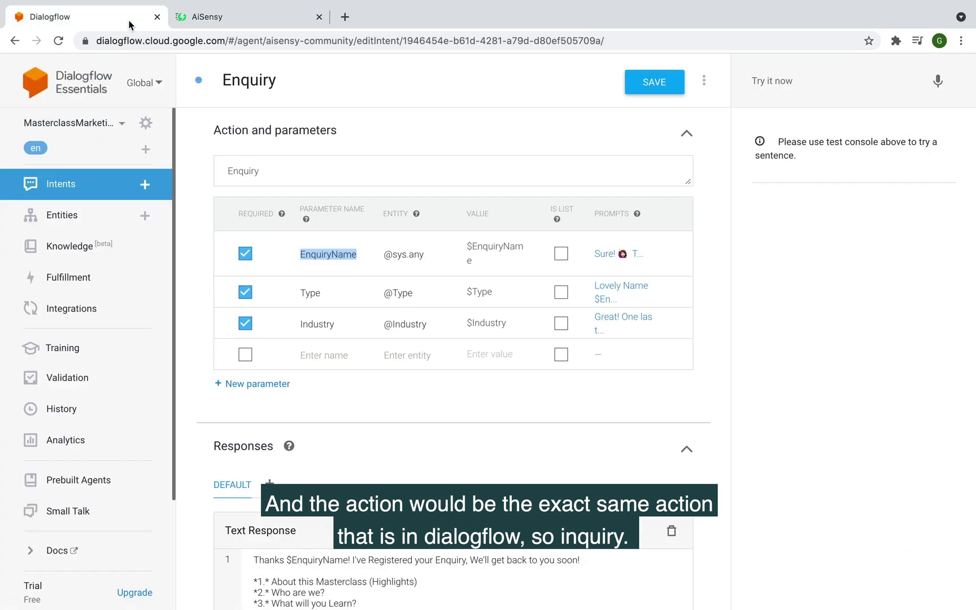
pyautogui.doubleClick(251, 178)
pyautogui.press('super+c')
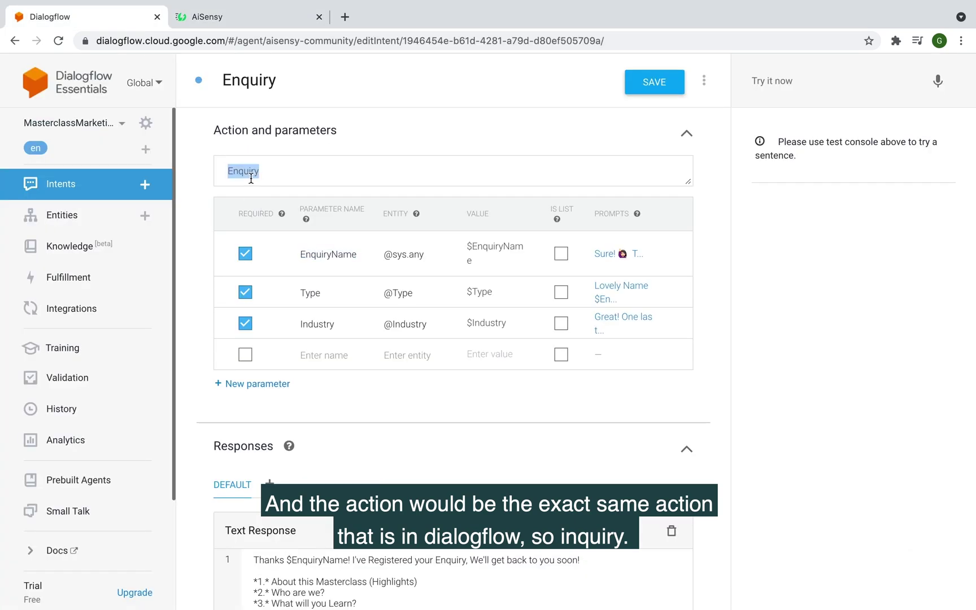
pyautogui.click(244, 17)
pyautogui.click(544, 320)
pyautogui.press('super+v')
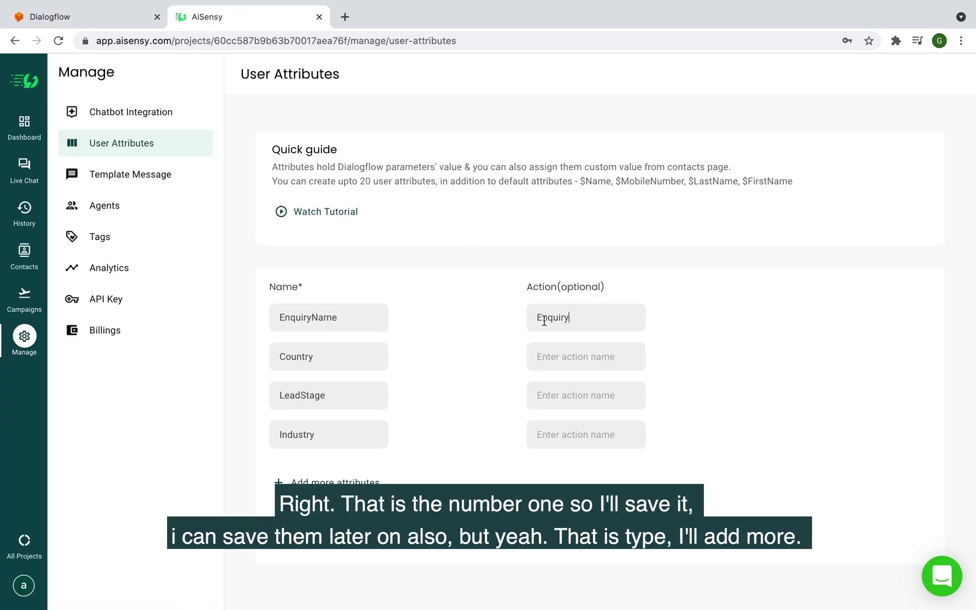
pyautogui.click(314, 529)
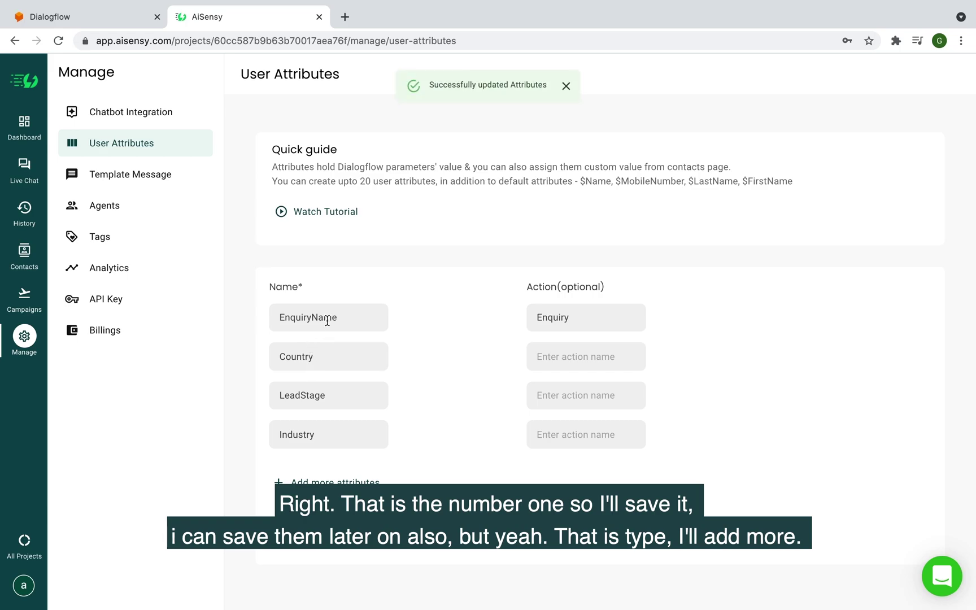
# Step: Add a user attribute in AiSensy and name it Type, copying the parameter name from the Dialogflow Enquiry intent
pyautogui.click(311, 481)
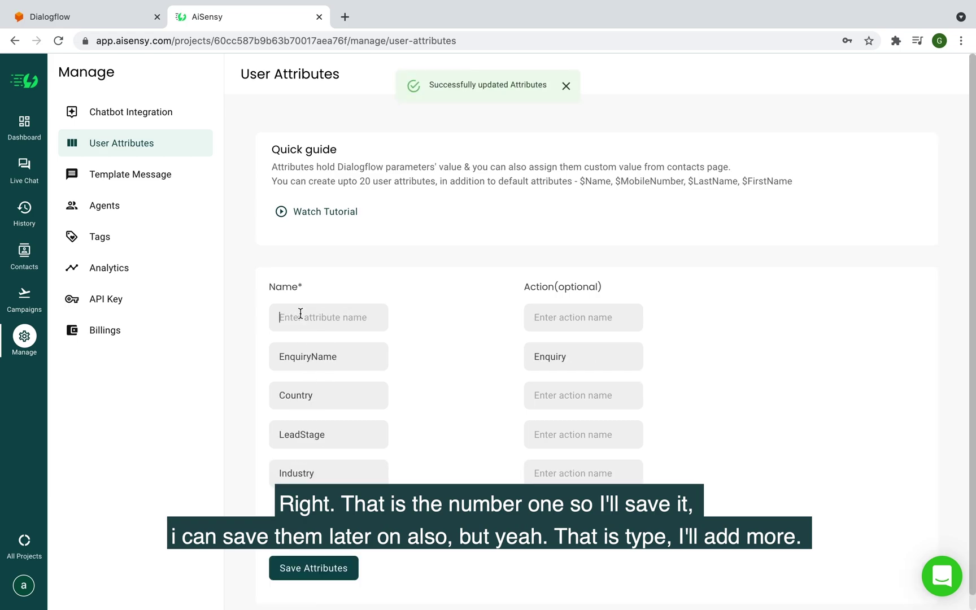
pyautogui.click(91, 22)
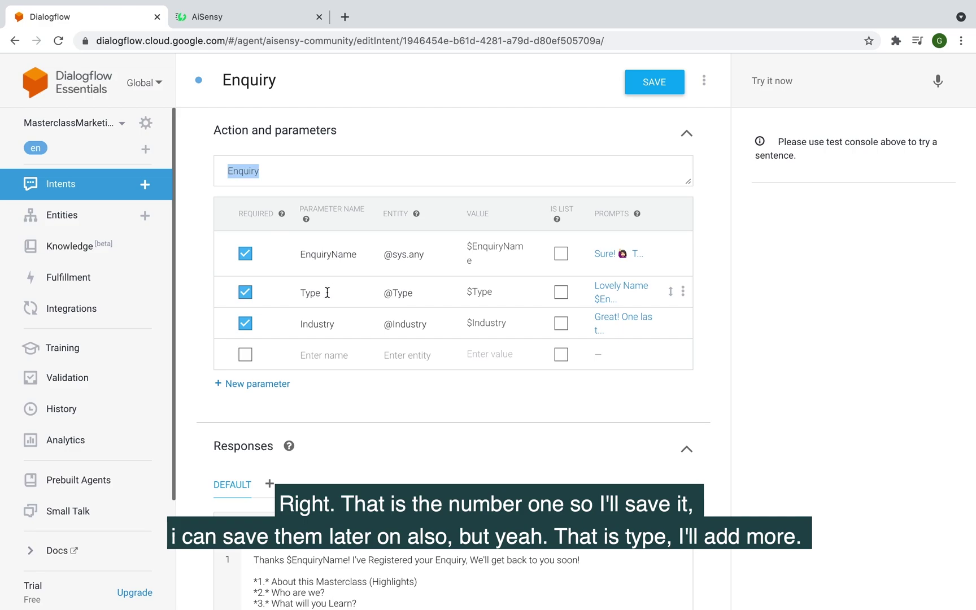
pyautogui.doubleClick(303, 293)
pyautogui.press('super+c')
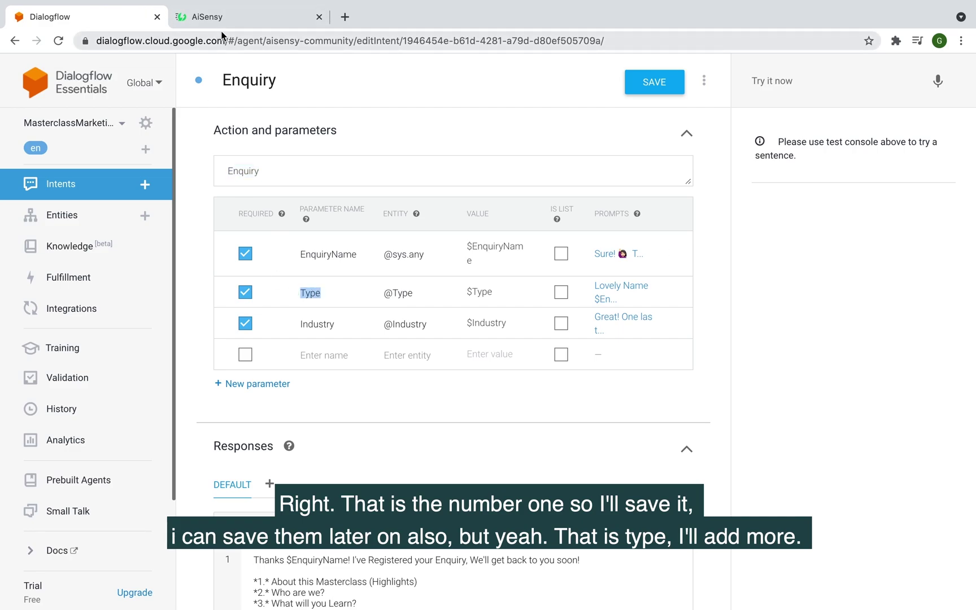
pyautogui.click(231, 18)
pyautogui.click(310, 316)
pyautogui.press('super+v')
# Step: Add another AiSensy user attribute and name it Industry, copied from the Dialogflow intent's third parameter
pyautogui.press('Return')
pyautogui.click(125, 17)
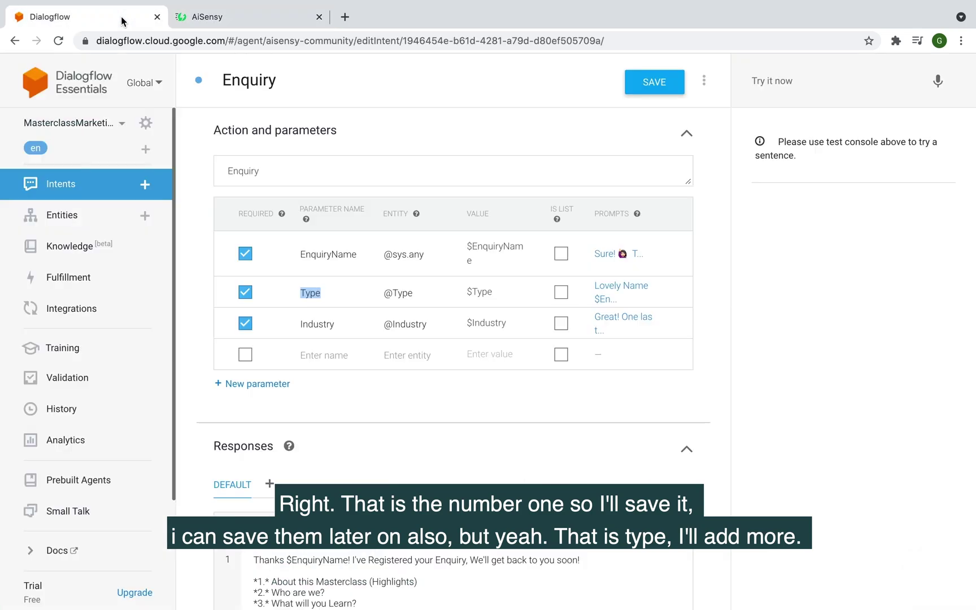
pyautogui.moveTo(333, 324); pyautogui.dragTo(288, 324)
pyautogui.press('super+c')
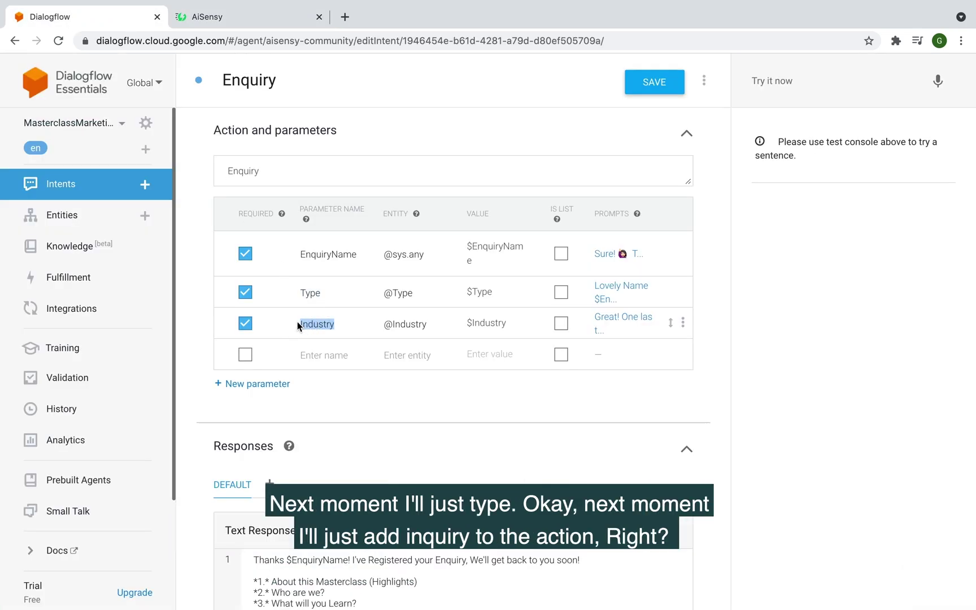
pyautogui.click(229, 16)
pyautogui.click(309, 317)
pyautogui.press('super+v')
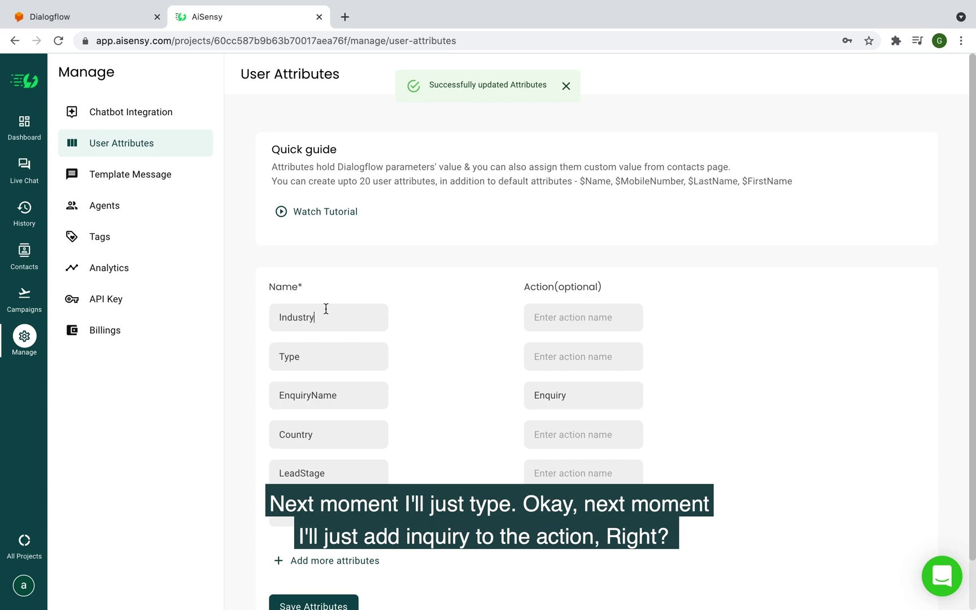
pyautogui.click(116, 23)
pyautogui.moveTo(418, 292); pyautogui.dragTo(381, 292)
pyautogui.click(233, 16)
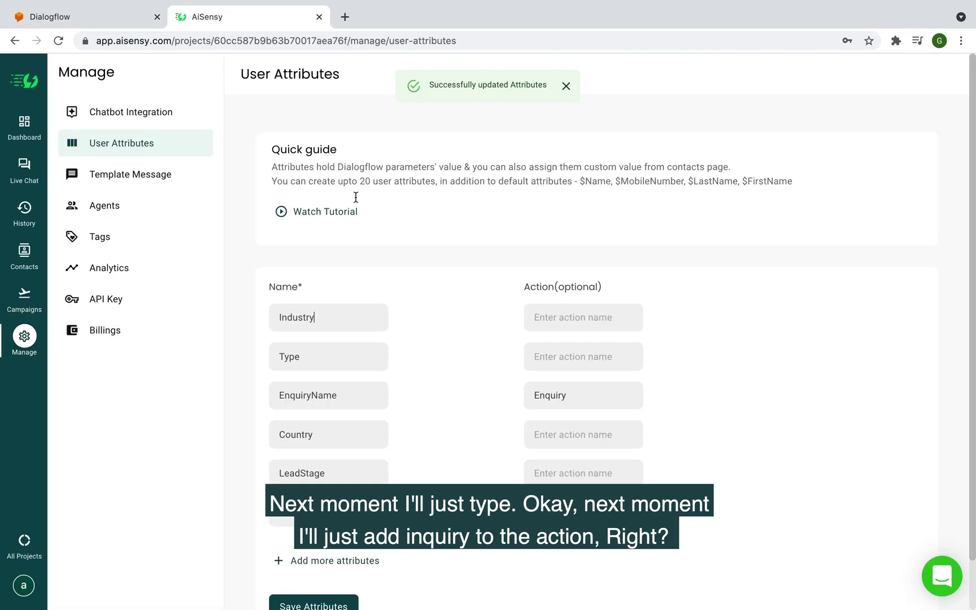
# Step: Copy the action name Enquiry from Dialogflow into the actions of the new Industry and Type attributes in AiSensy, and save the attributes
pyautogui.click(117, 18)
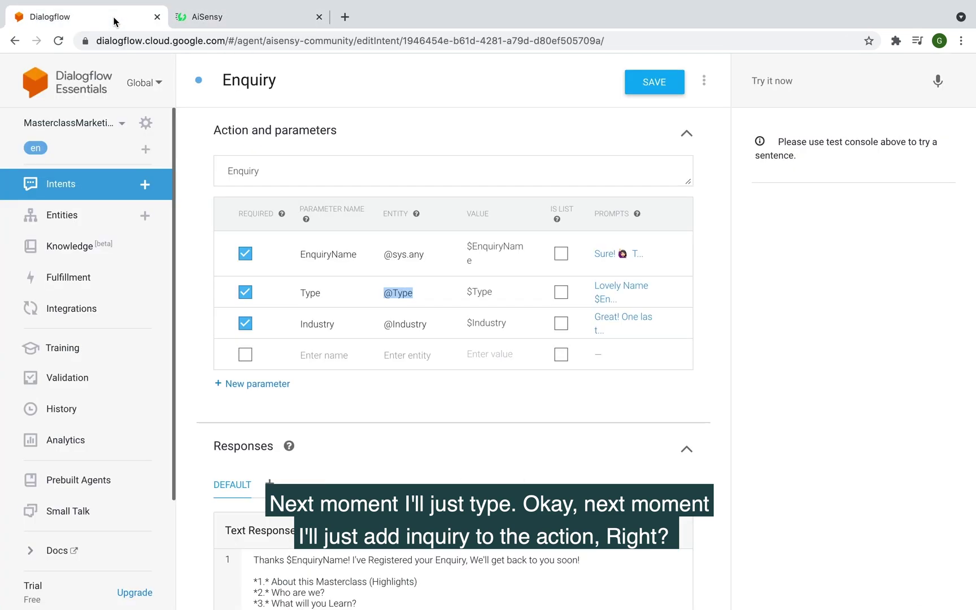
pyautogui.moveTo(261, 171); pyautogui.dragTo(227, 170)
pyautogui.hotkey('ctrl', 'c')
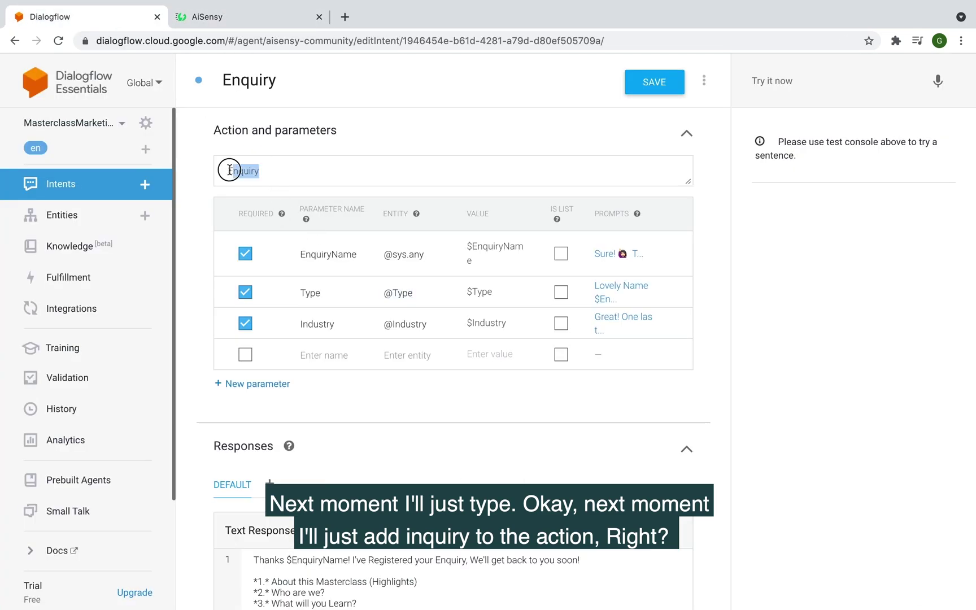
pyautogui.click(229, 20)
pyautogui.click(544, 348)
pyautogui.hotkey('ctrl', 'v')
pyautogui.hotkey('ctrl', 'v')
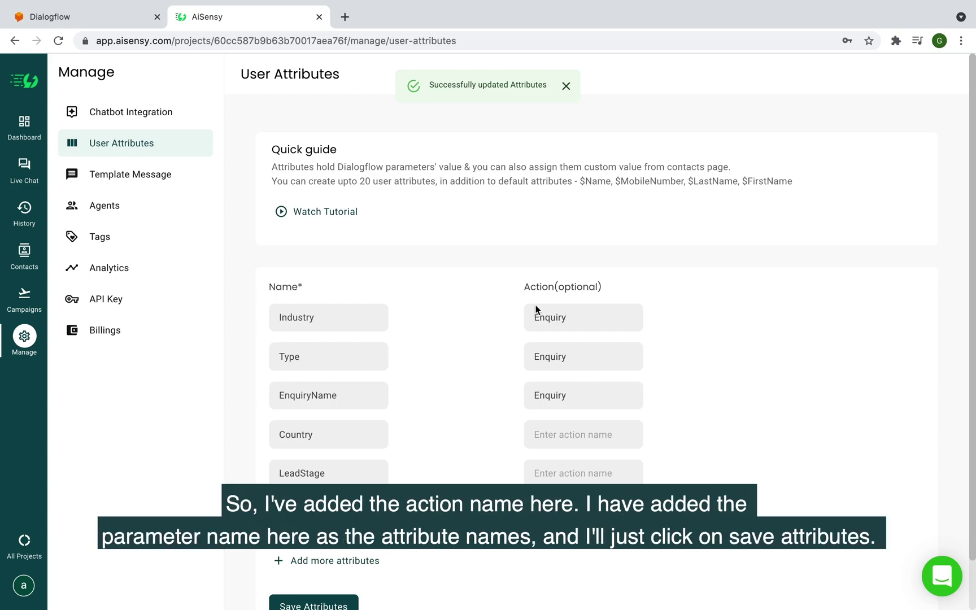
pyautogui.scroll(-1, 331, 575)
pyautogui.click(323, 561)
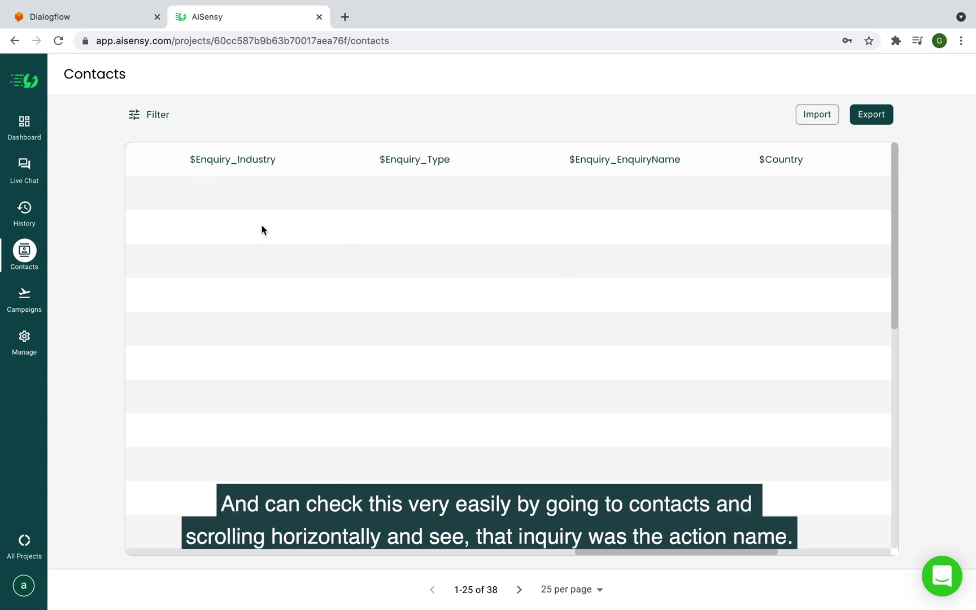
# Step: Examine the Enquiry attribute columns in the AiSensy Contacts table, especially the action and parameter parts of $Enquiry_Industry
pyautogui.hscroll(-2, 262, 229)
pyautogui.hscroll(1, 261, 226)
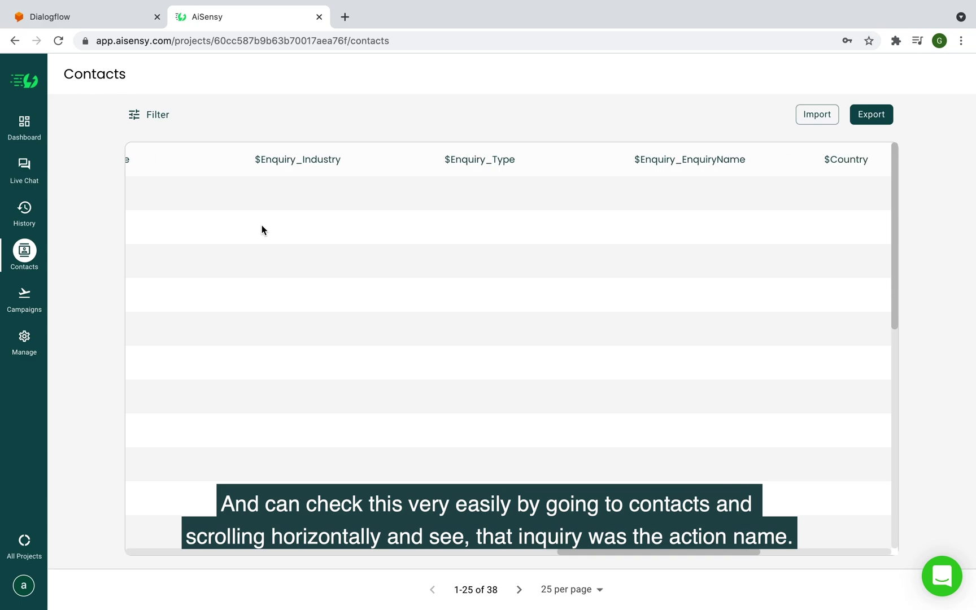
pyautogui.moveTo(253, 163); pyautogui.dragTo(350, 167)
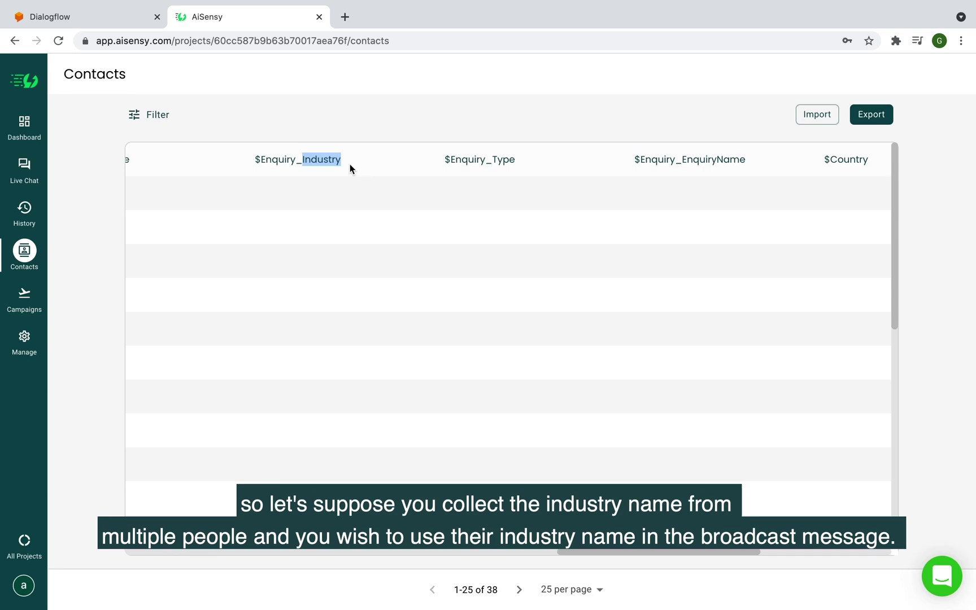
pyautogui.moveTo(318, 159); pyautogui.dragTo(252, 159)
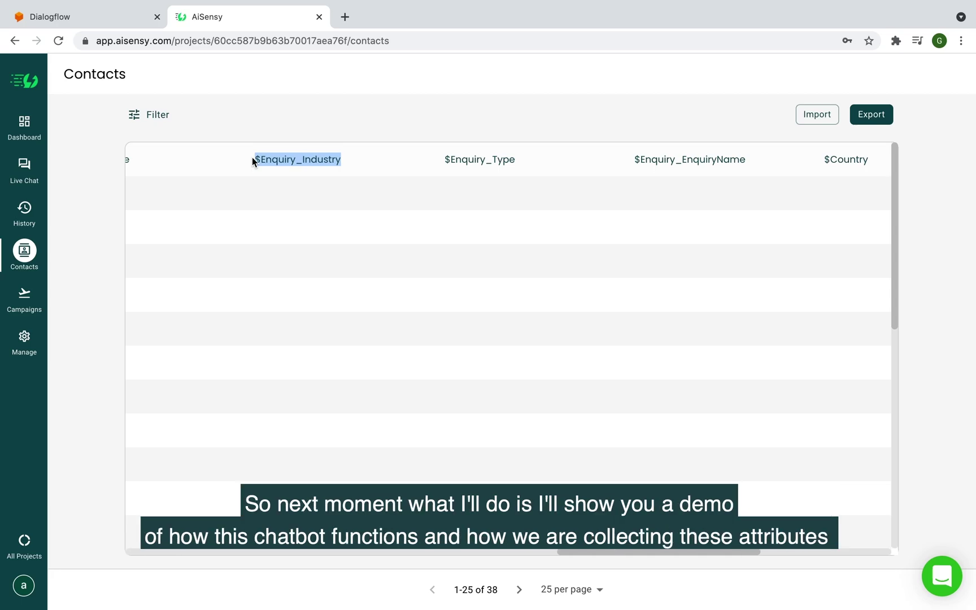
pyautogui.click(253, 158)
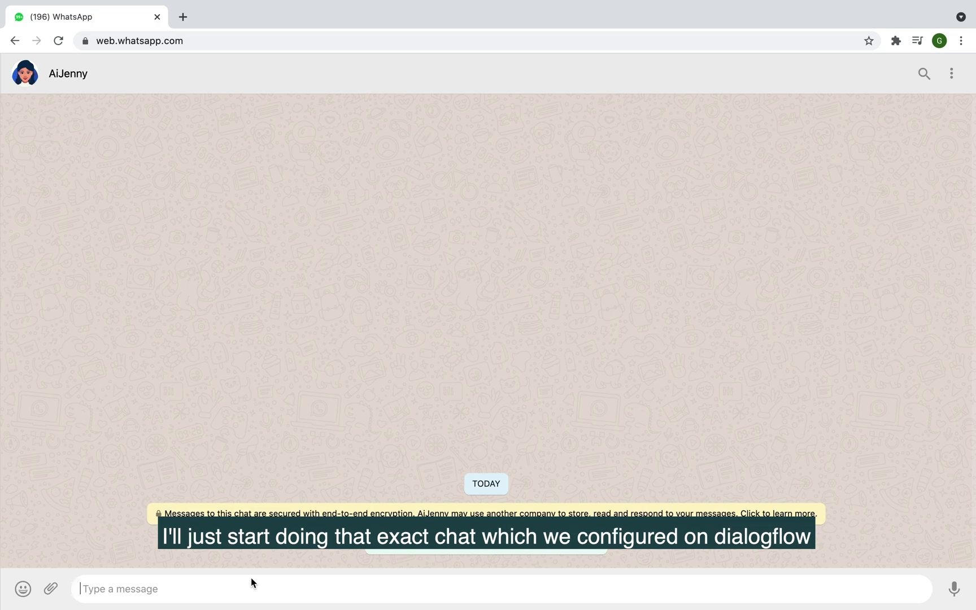
# Step: Switch to WhatsApp Web, send "Hi" to the AiJenny chatbot and read through its welcome message
pyautogui.write('Hi')
pyautogui.press('Return')
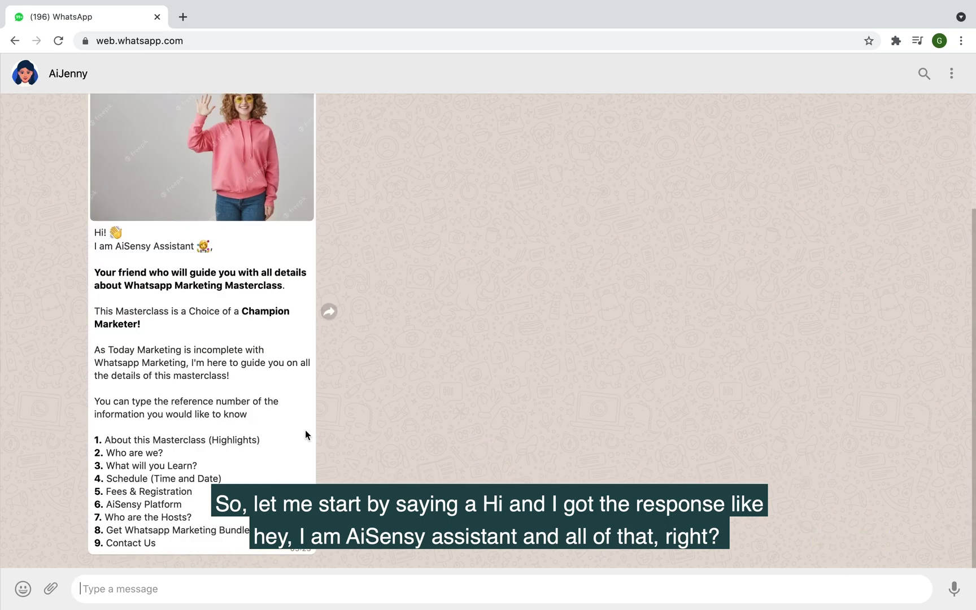
pyautogui.scroll(5, 292, 451)
pyautogui.scroll(-1, 325, 400)
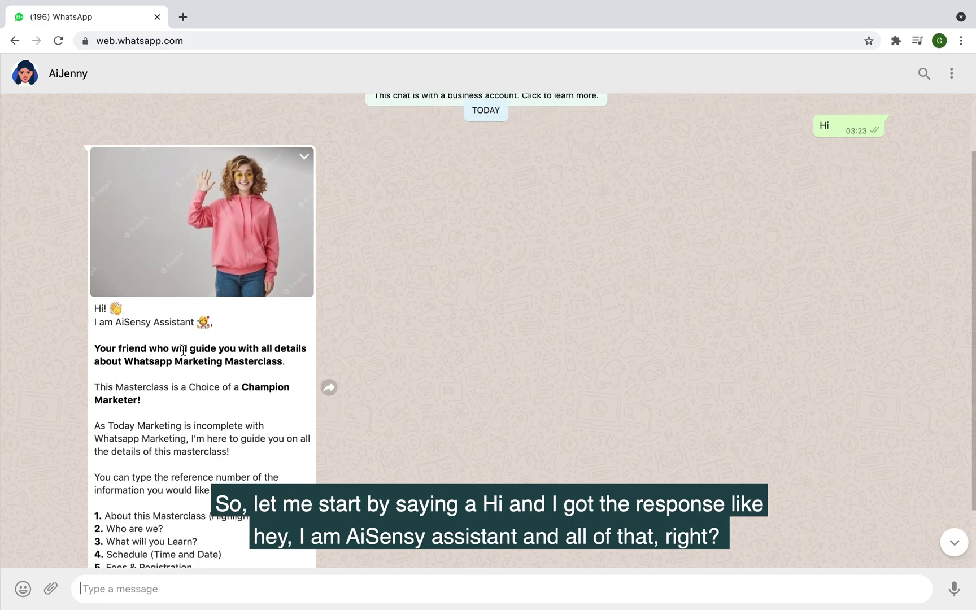
pyautogui.scroll(-2, 170, 354)
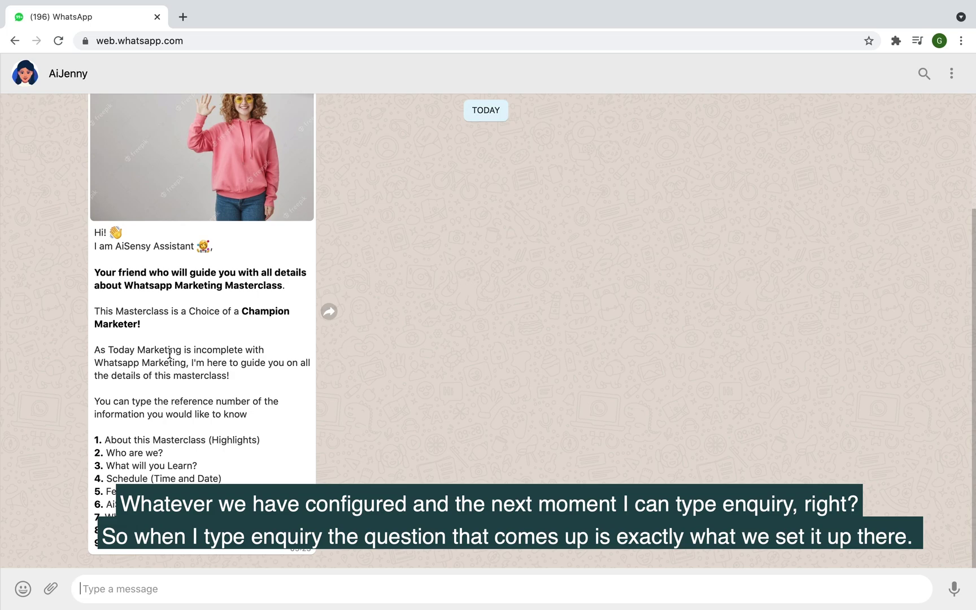
# Step: Send "Enquiry" to the chatbot and answer its name question with the customer's first name
pyautogui.write('Enquiry')
pyautogui.press('Return')
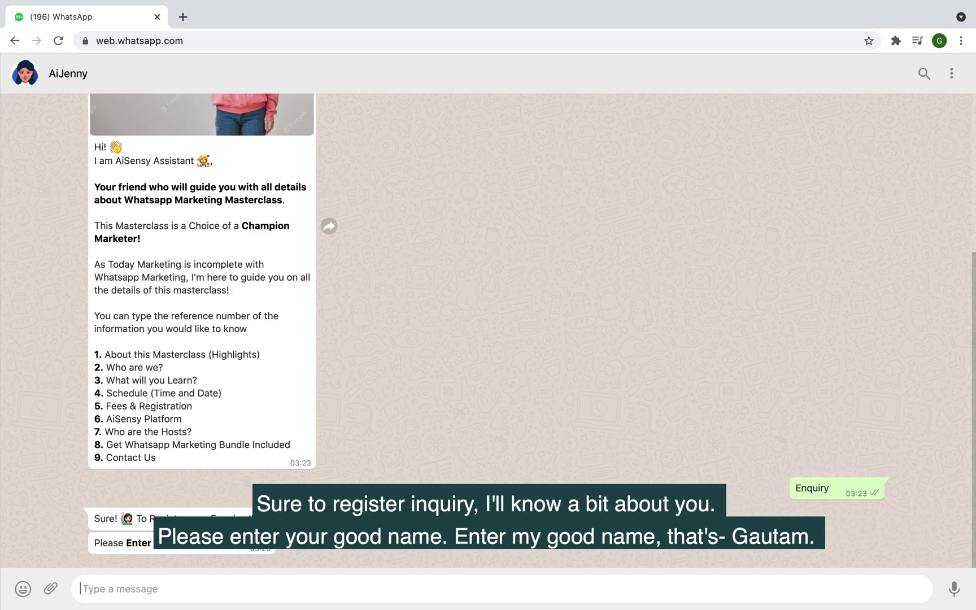
pyautogui.write('Gautam')
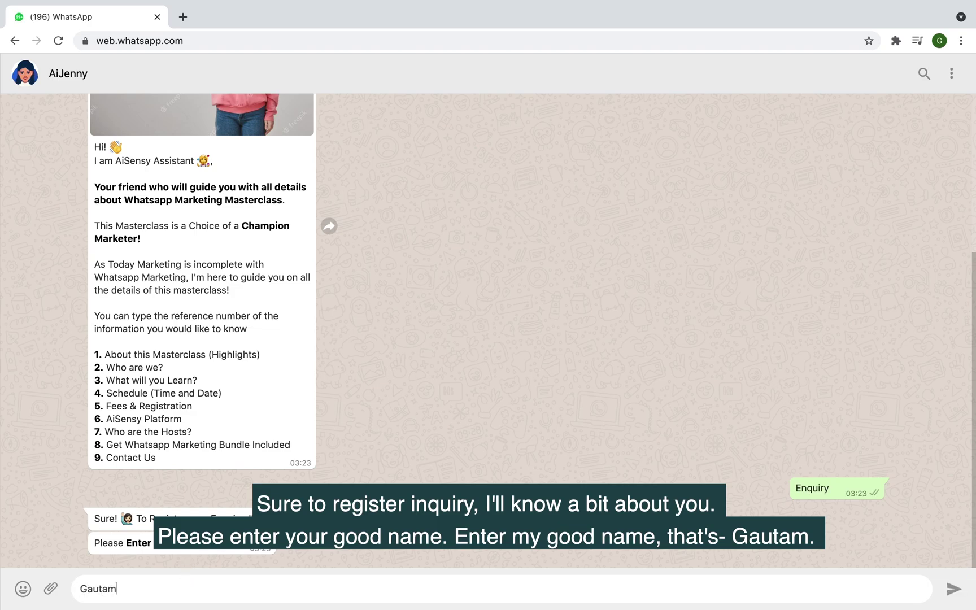
pyautogui.press('Return')
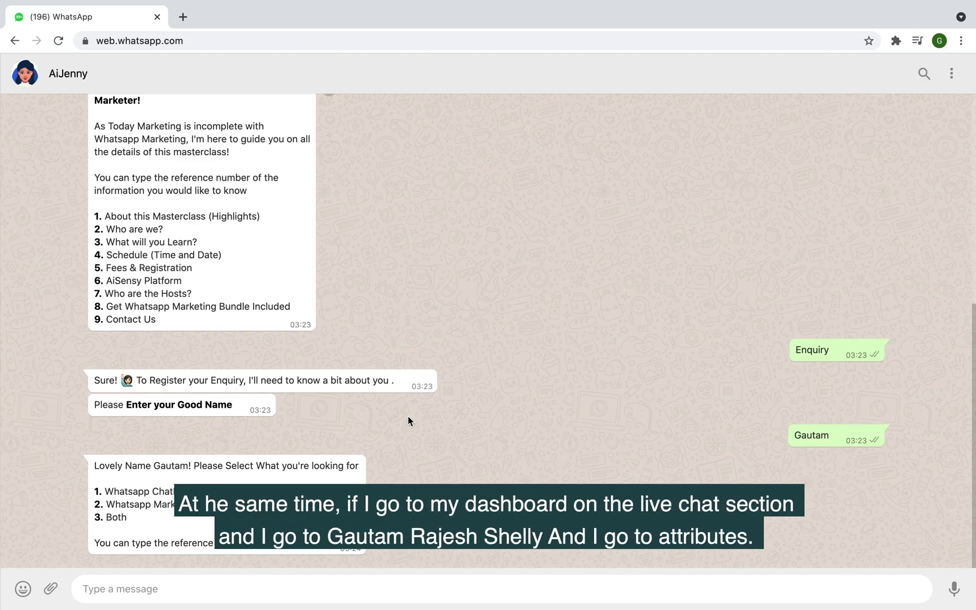
# Step: Switch to AiSensy's Live Chat, open the customer's active chat and check the EnquiryName value among the profile's attributes
pyautogui.hotkey('ctrl', 'Left')
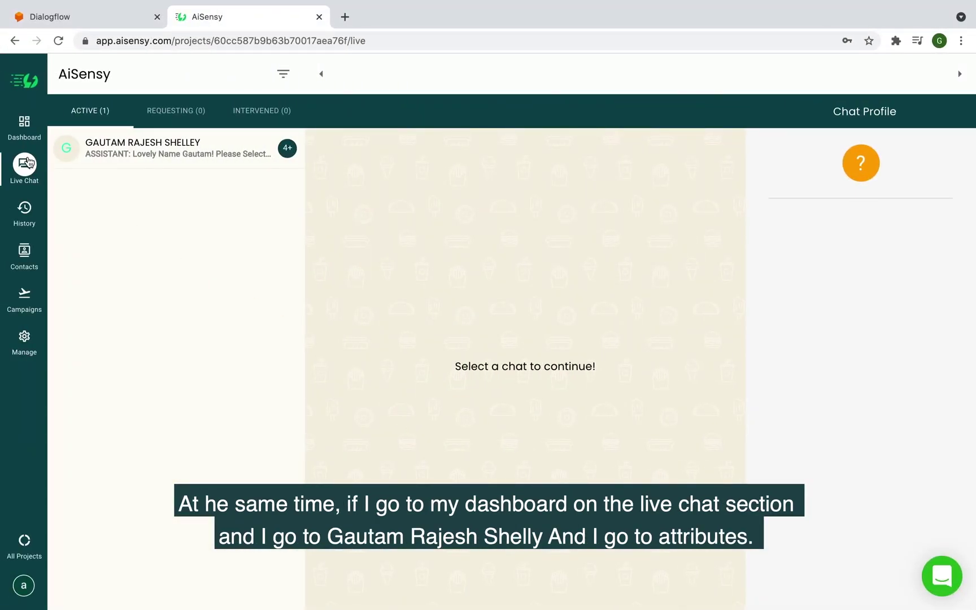
pyautogui.click(158, 157)
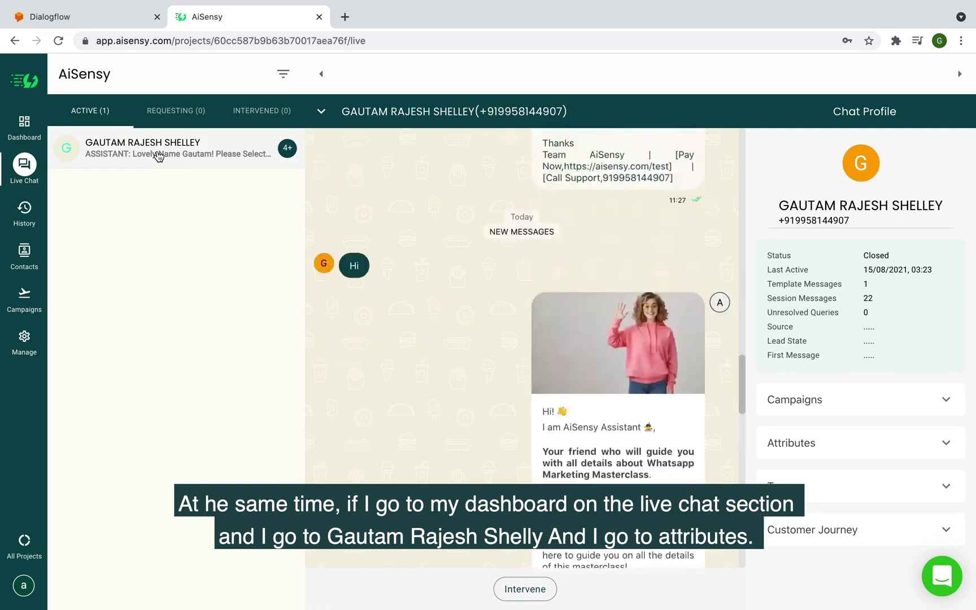
pyautogui.click(821, 442)
pyautogui.scroll(-3, 821, 442)
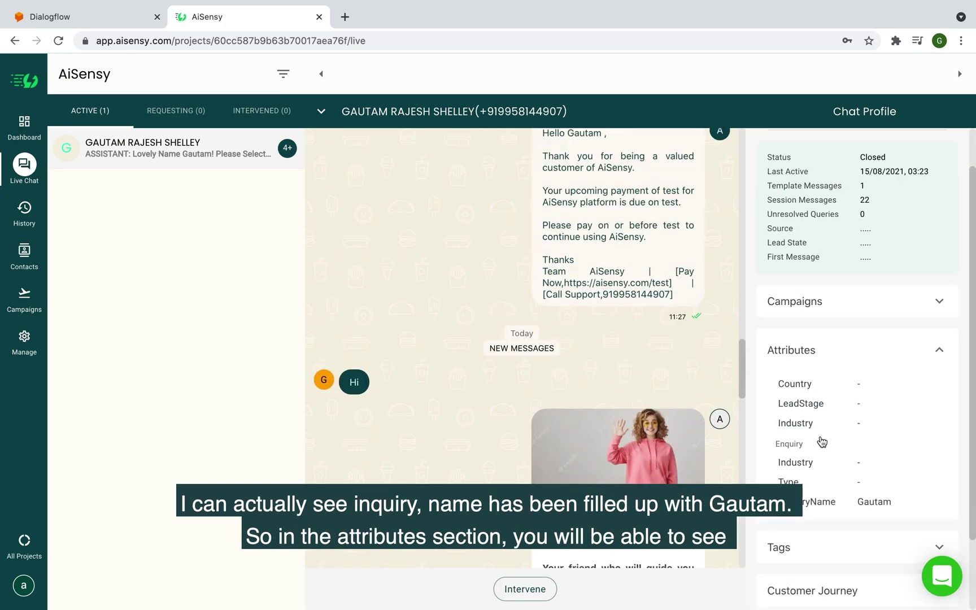
pyautogui.moveTo(857, 461); pyautogui.dragTo(894, 466)
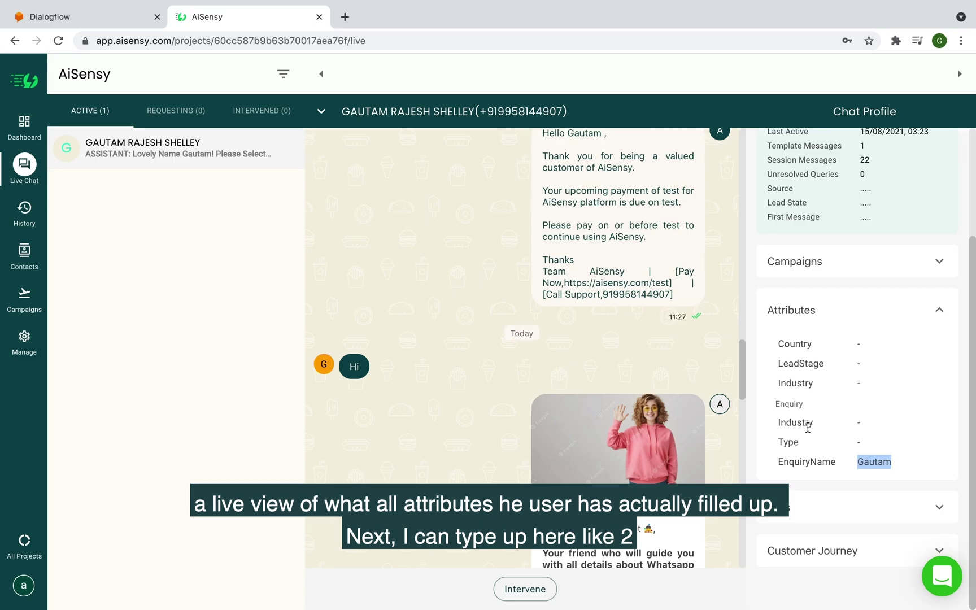
# Step: Return to the WhatsApp chat and answer the question about what is being looked for with 2
pyautogui.hotkey('ctrl', 'Right')
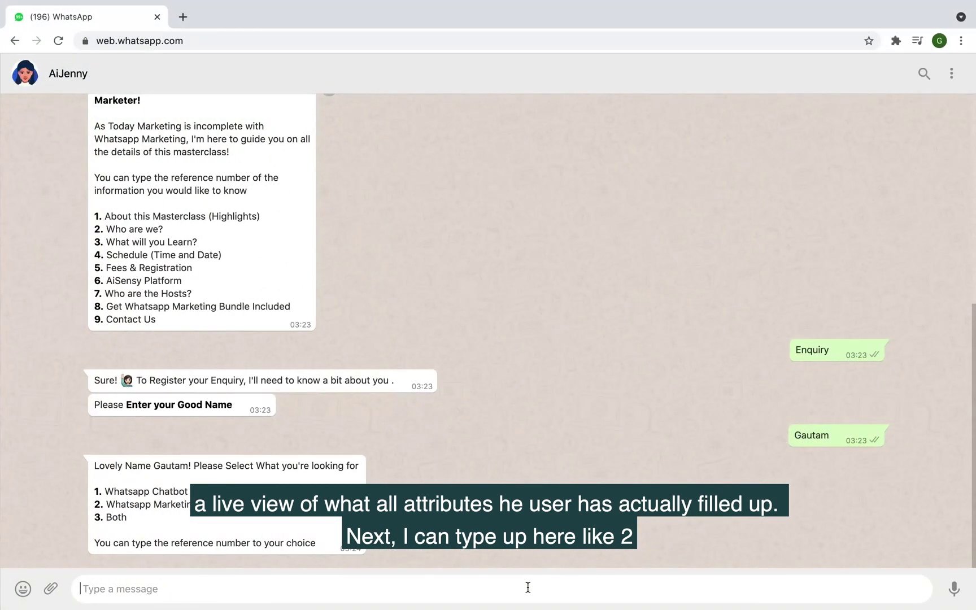
pyautogui.write('2')
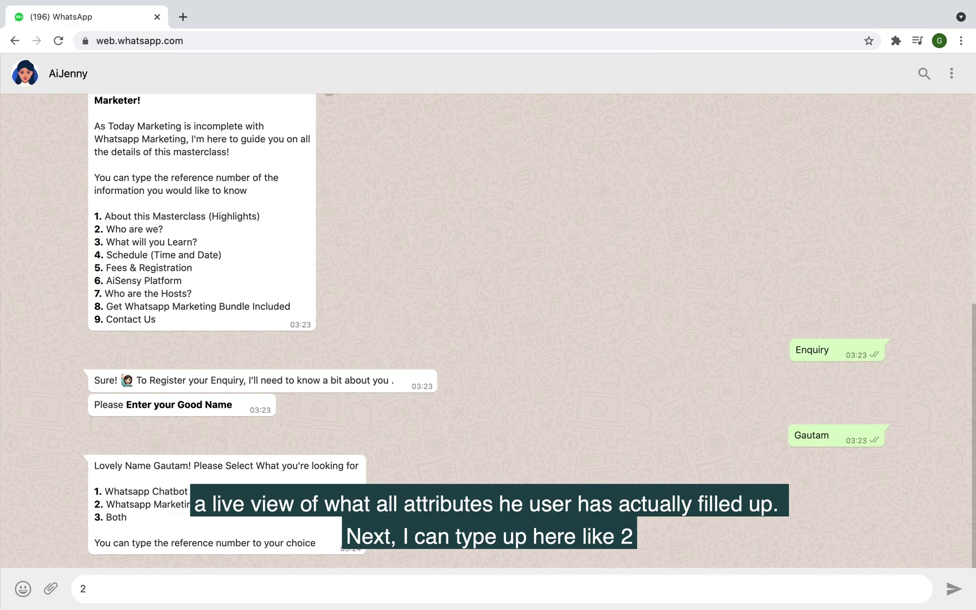
pyautogui.press('Return')
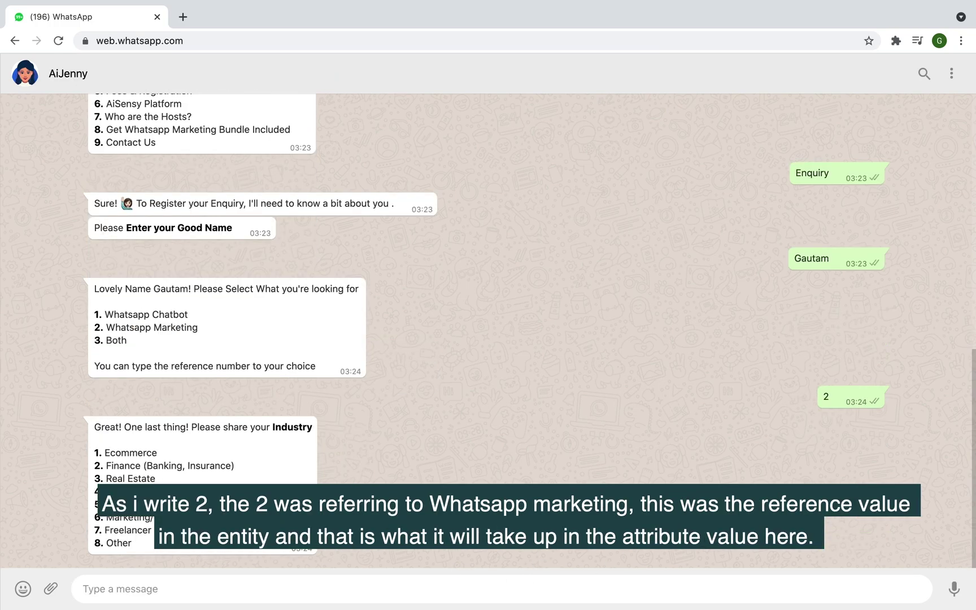
# Step: Switch back to AiSensy's live chat and check the Enquiry Type attribute in the customer's profile
pyautogui.hotkey('ctrl', 'Left')
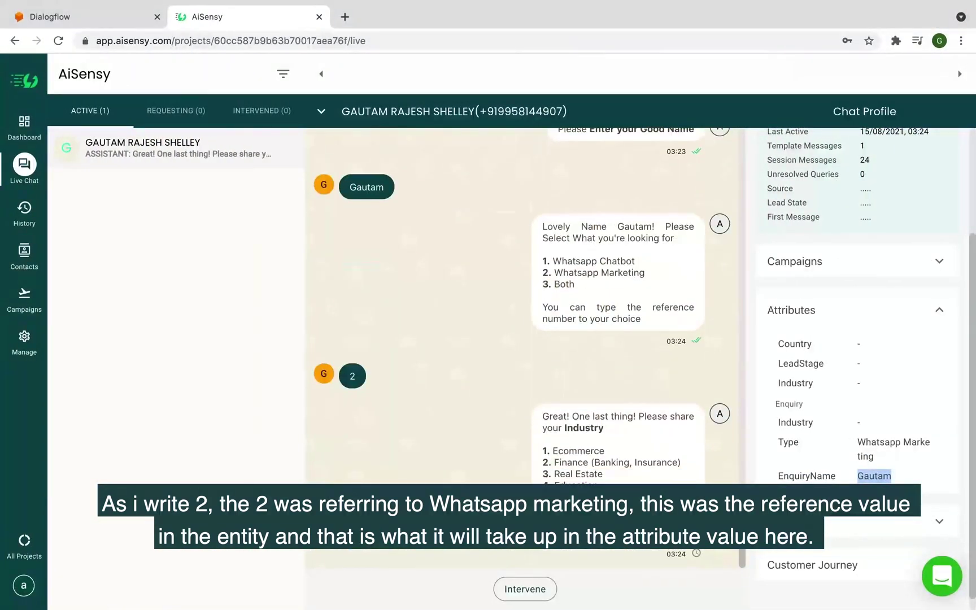
pyautogui.click(872, 454)
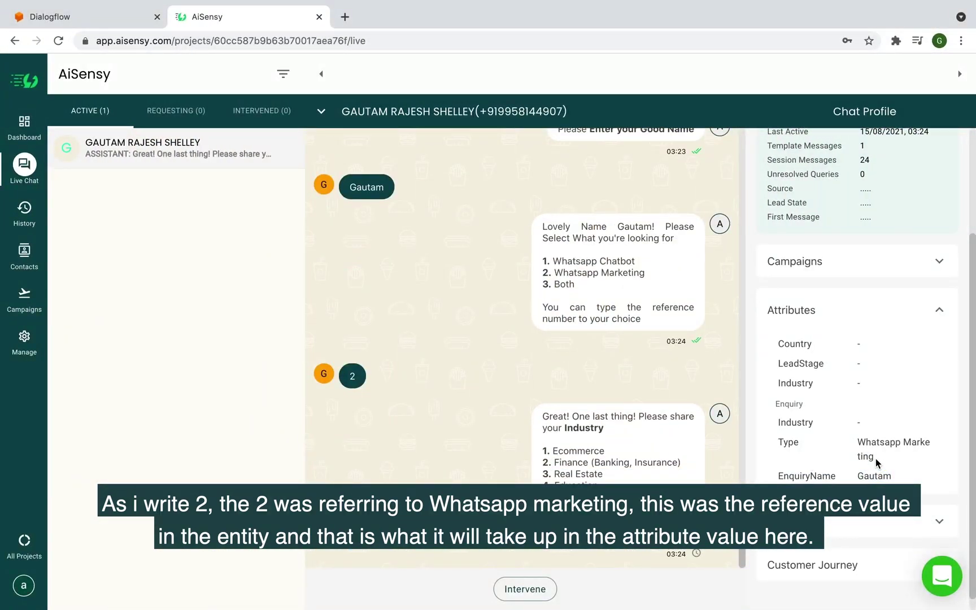
pyautogui.moveTo(873, 456); pyautogui.dragTo(849, 446)
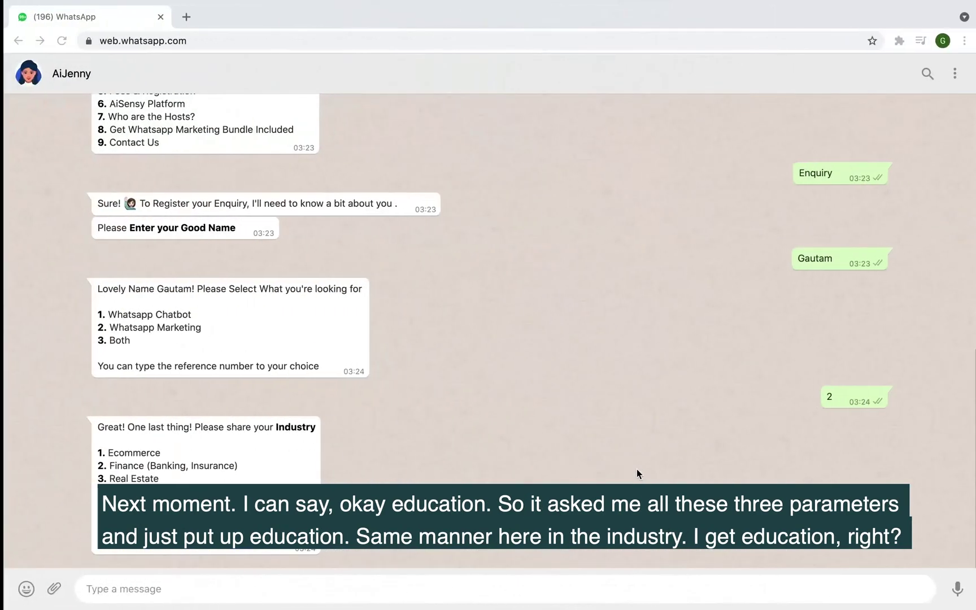
# Step: Answer the chatbot's industry question in the WhatsApp chat with "Education"
pyautogui.write('E')
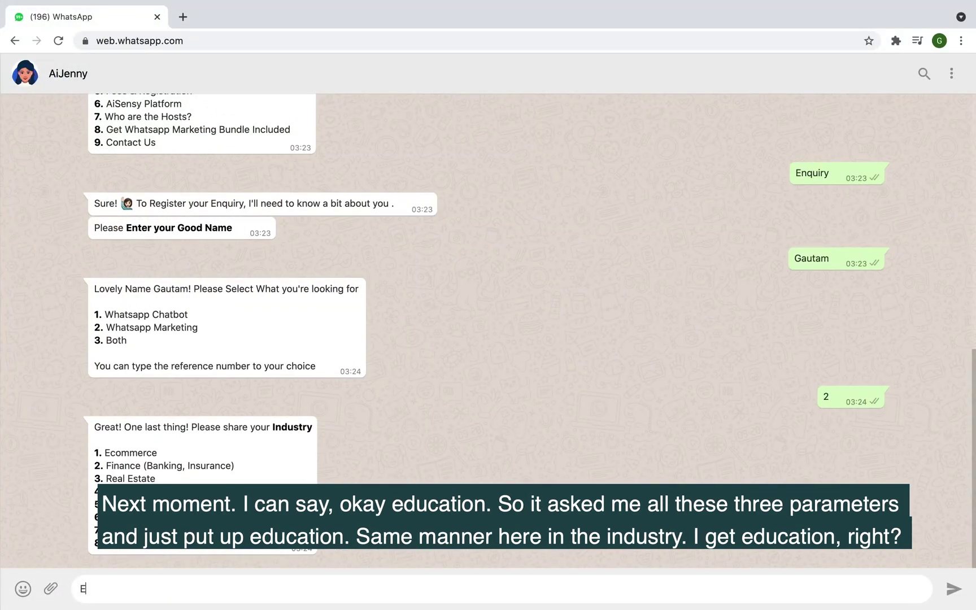
pyautogui.write('ducation')
pyautogui.press('Return')
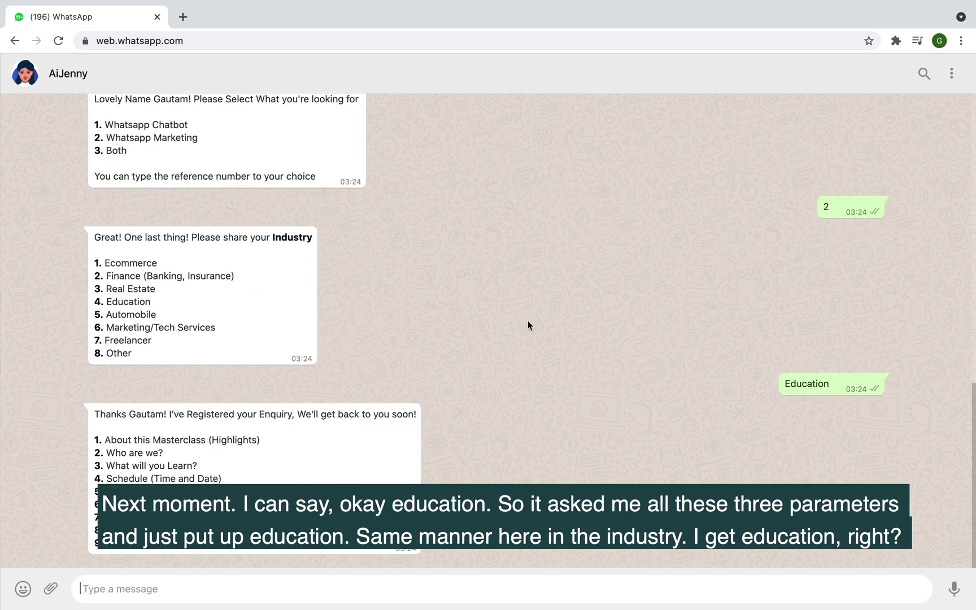
# Step: Return to AiSensy's live chat to check the Enquiry Industry attribute and review the chatbot conversation
pyautogui.hotkey('ctrl', 'Left')
pyautogui.doubleClick(878, 423)
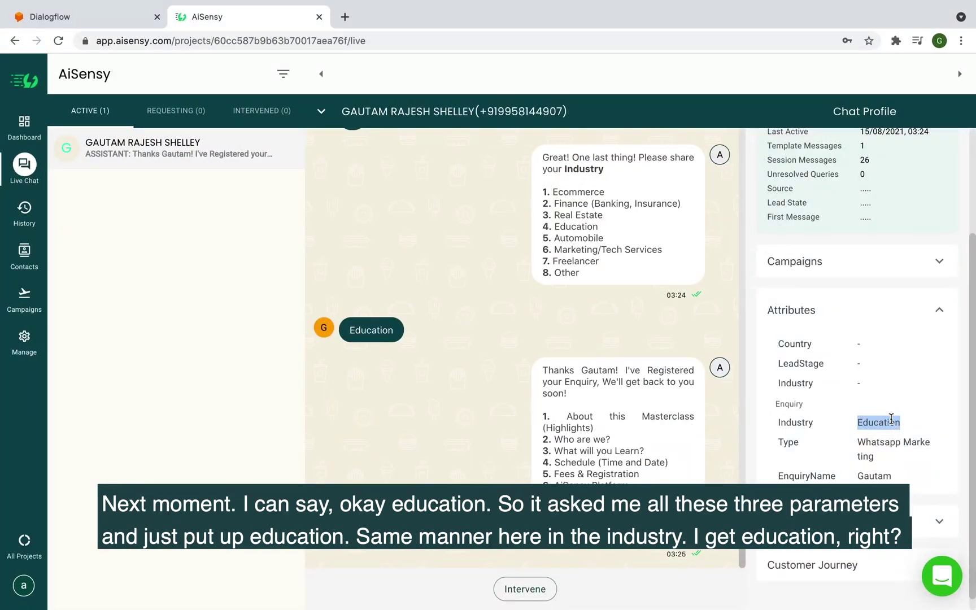
pyautogui.scroll(5, 598, 354)
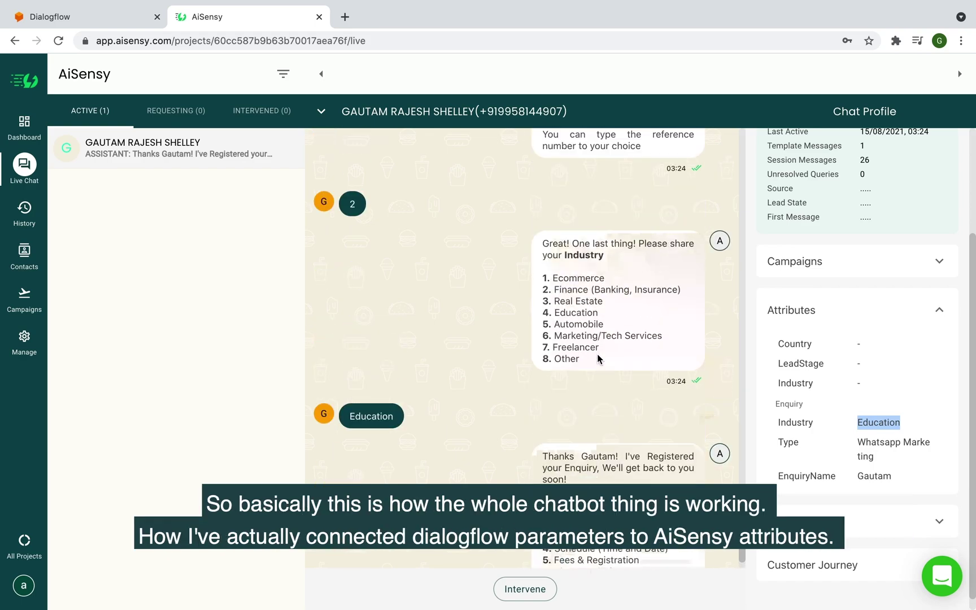
pyautogui.scroll(-5, 598, 354)
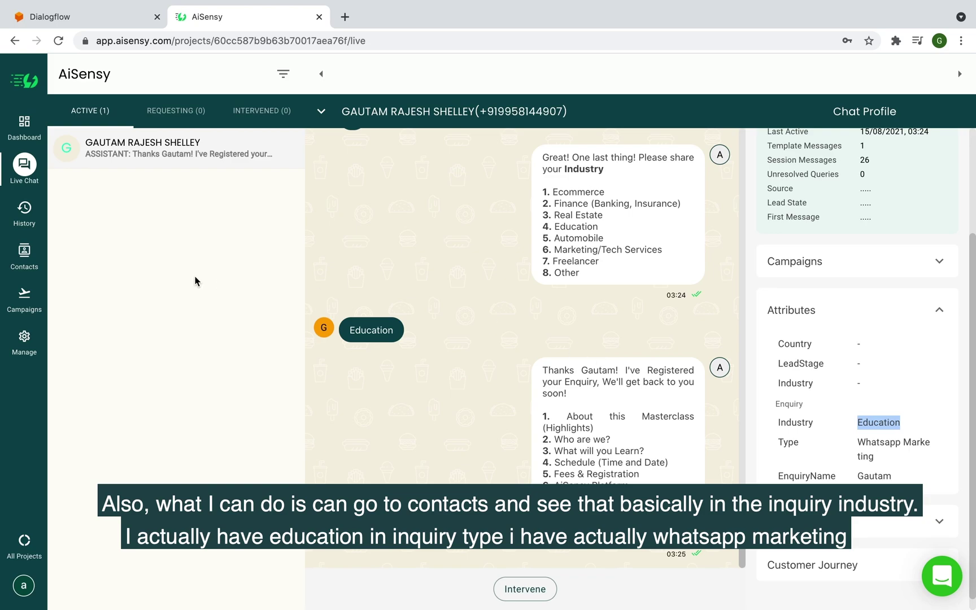
# Step: Open the AiSensy Contacts table to examine the customer's values in the Enquiry attribute columns
pyautogui.click(25, 254)
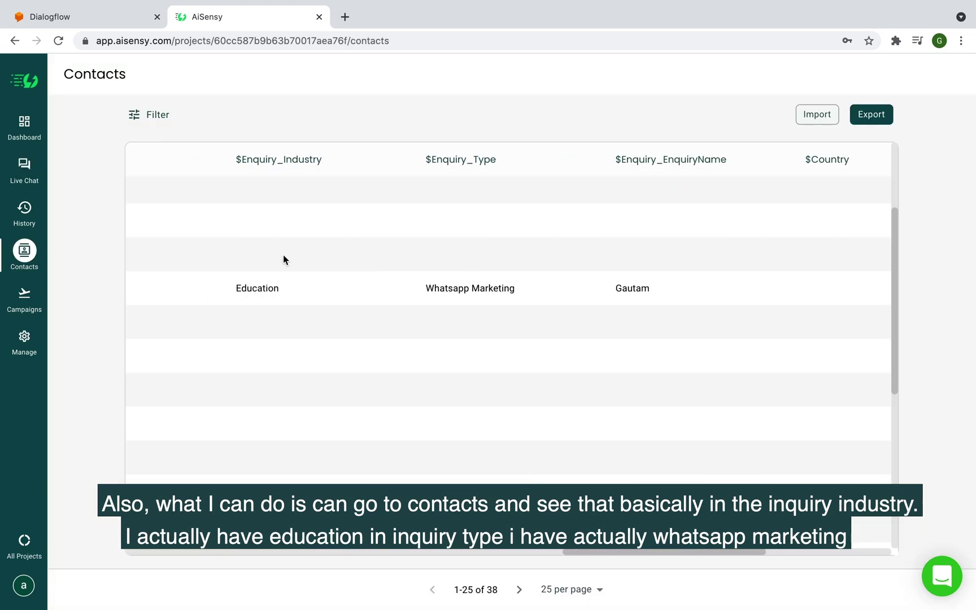